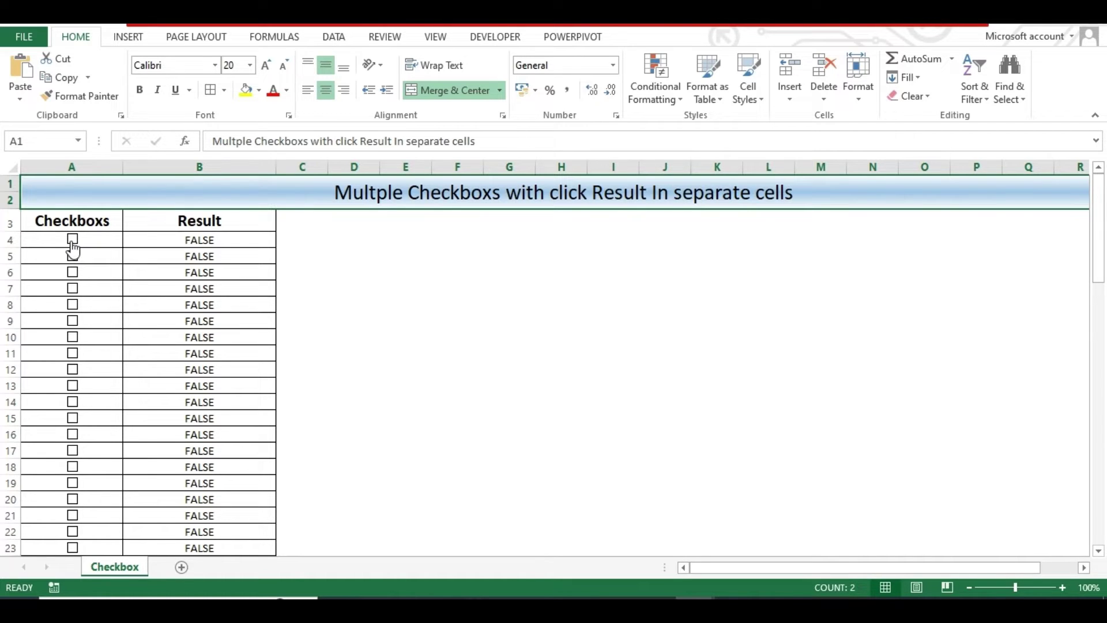
# Step: Toggle the checkboxes in rows 4, 6 and 9 on and off
pyautogui.click(73, 246)
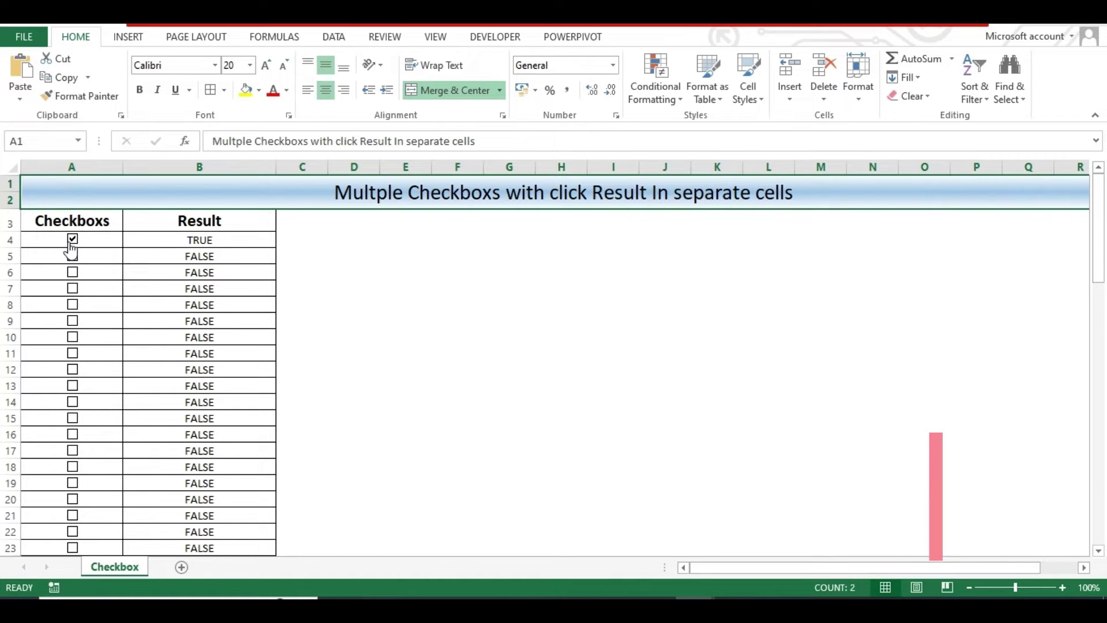
pyautogui.click(73, 243)
pyautogui.click(73, 274)
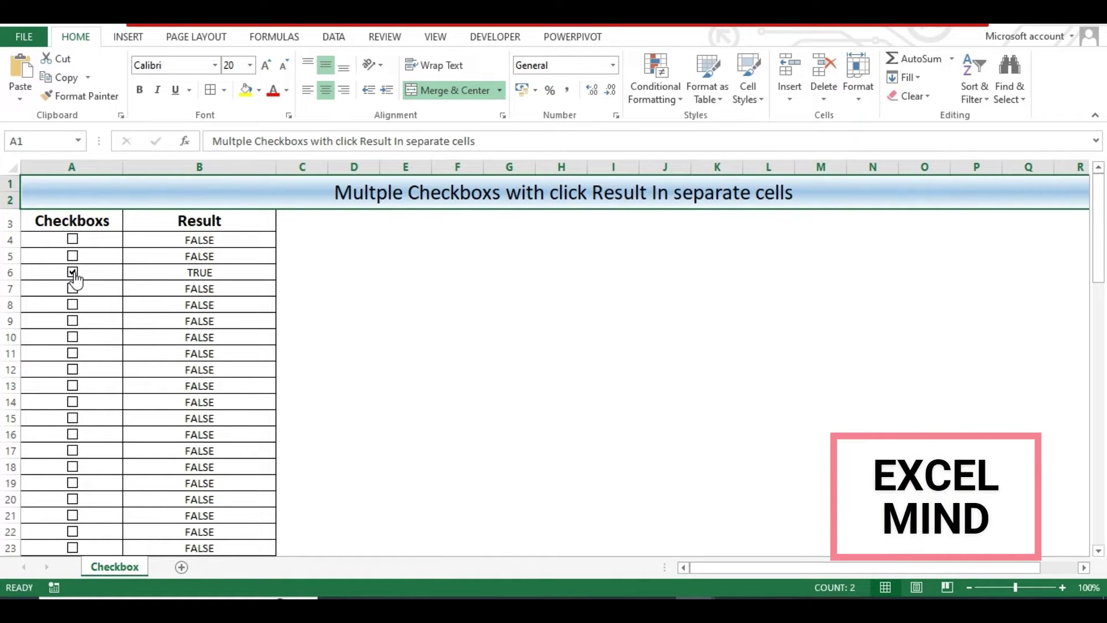
pyautogui.click(73, 275)
pyautogui.click(74, 322)
pyautogui.click(73, 323)
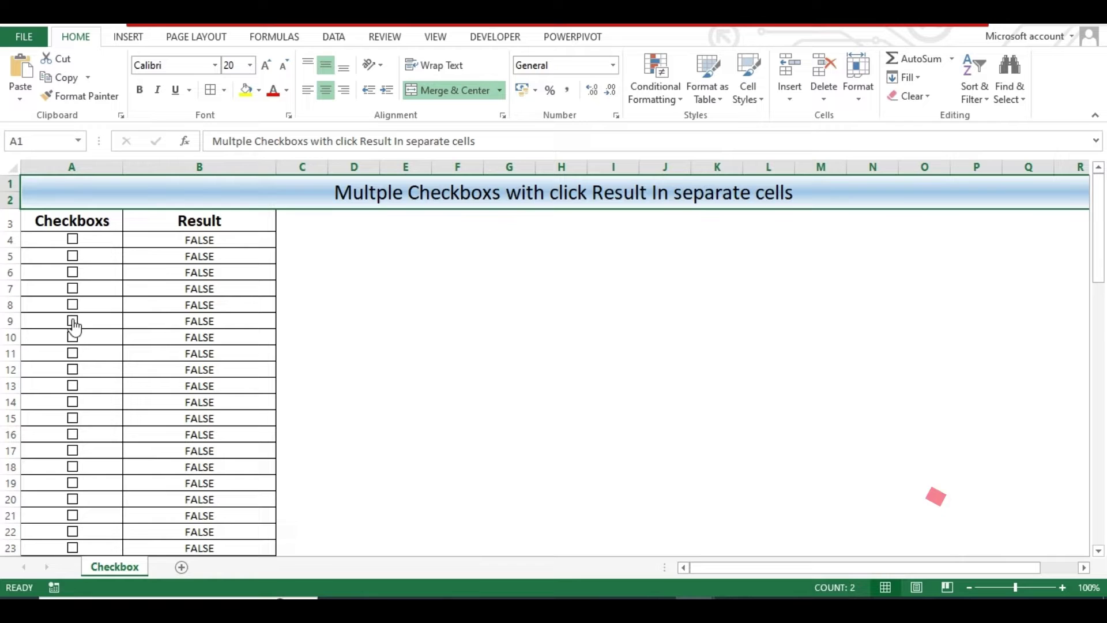
# Step: Tick the checkboxes in rows 9, 10, 11, 12, 14, 21 and 4
pyautogui.click(73, 321)
pyautogui.click(73, 338)
pyautogui.click(73, 353)
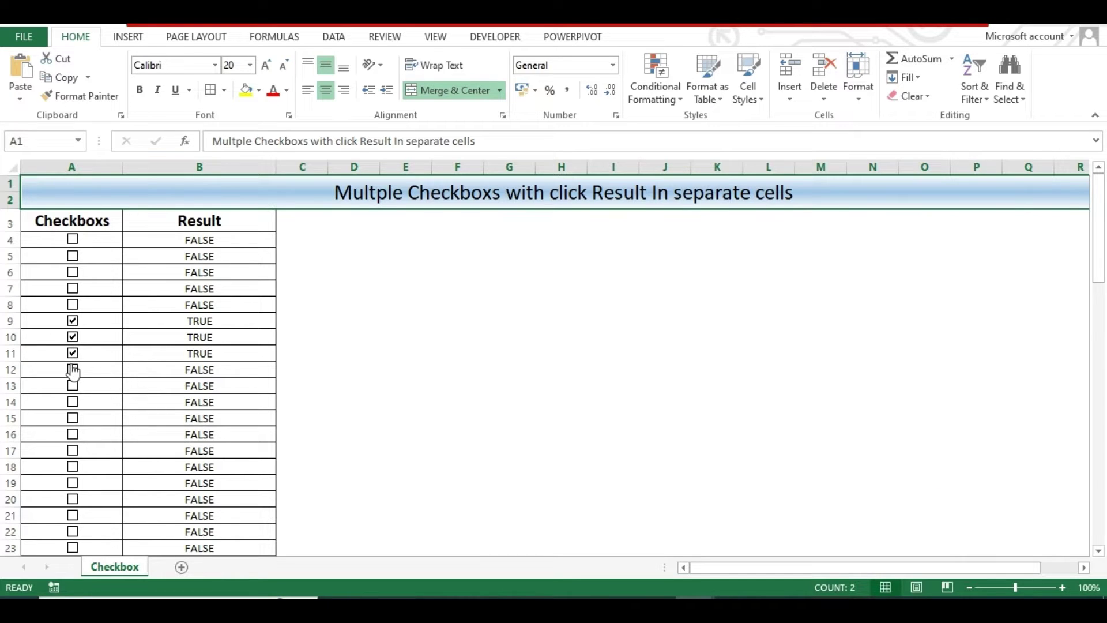
pyautogui.click(73, 371)
pyautogui.click(73, 403)
pyautogui.click(73, 515)
pyautogui.click(73, 240)
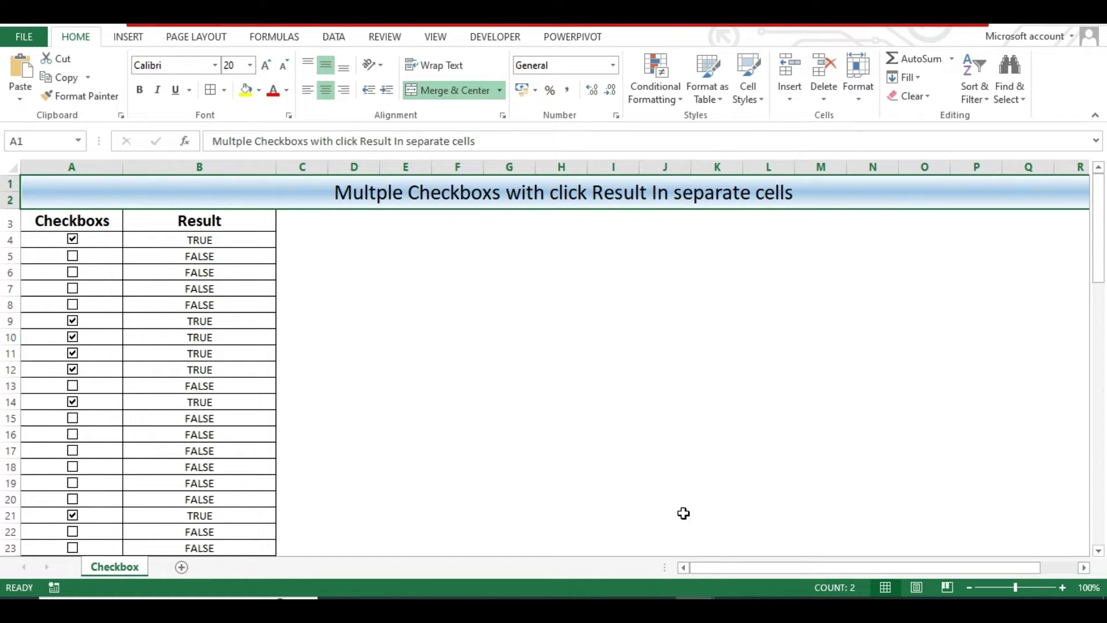
pyautogui.click(693, 608)
pyautogui.click(759, 555)
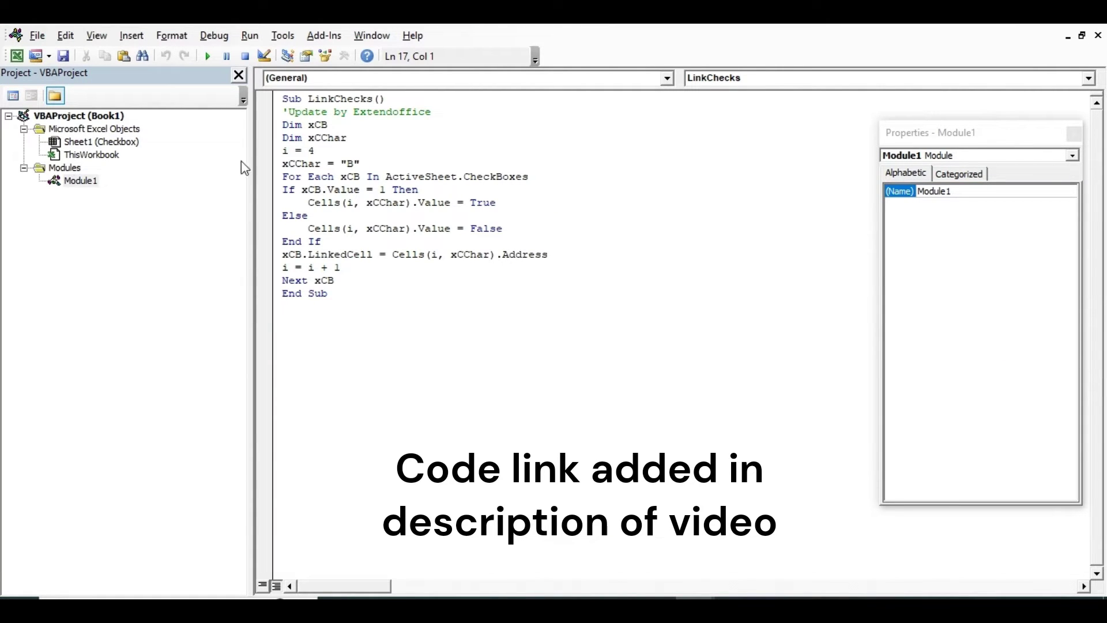
pyautogui.moveTo(282, 99); pyautogui.dragTo(346, 279)
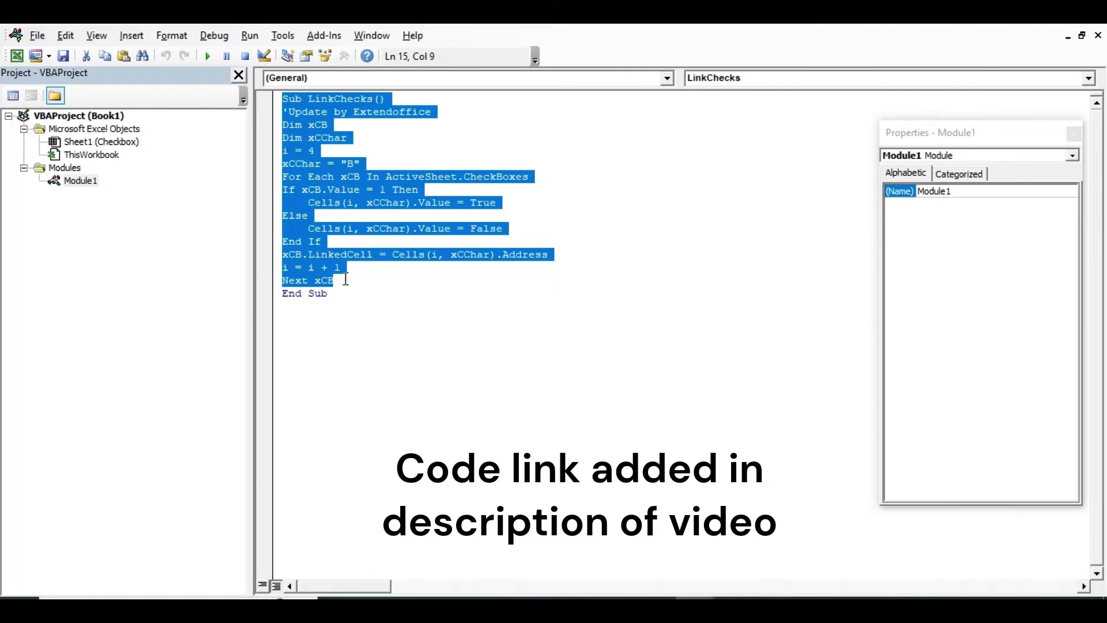
pyautogui.click(366, 291)
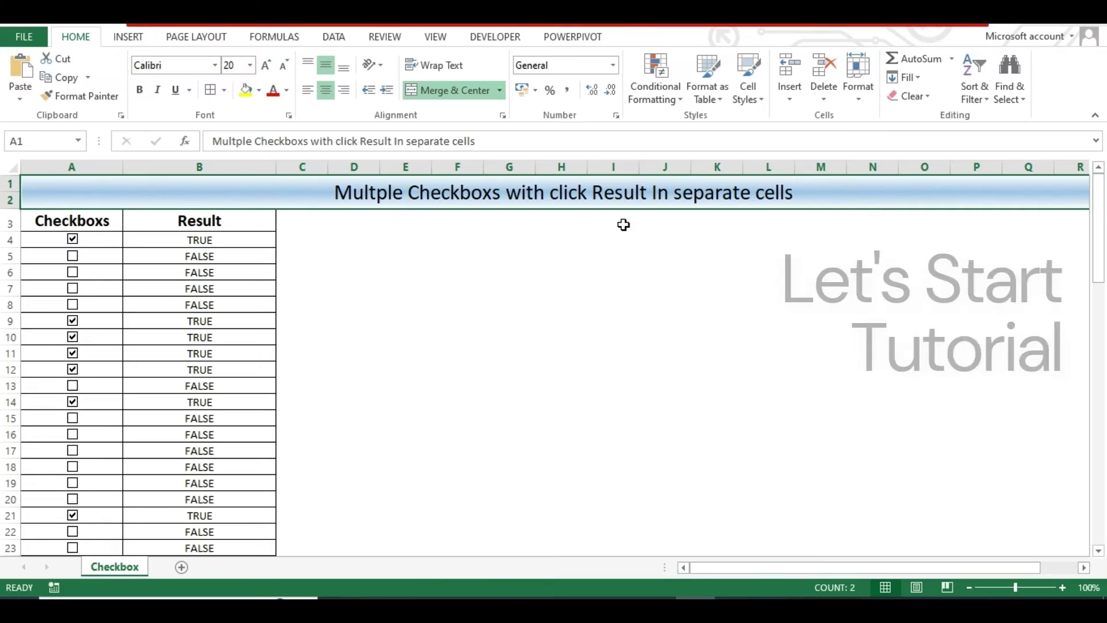
pyautogui.click(564, 255)
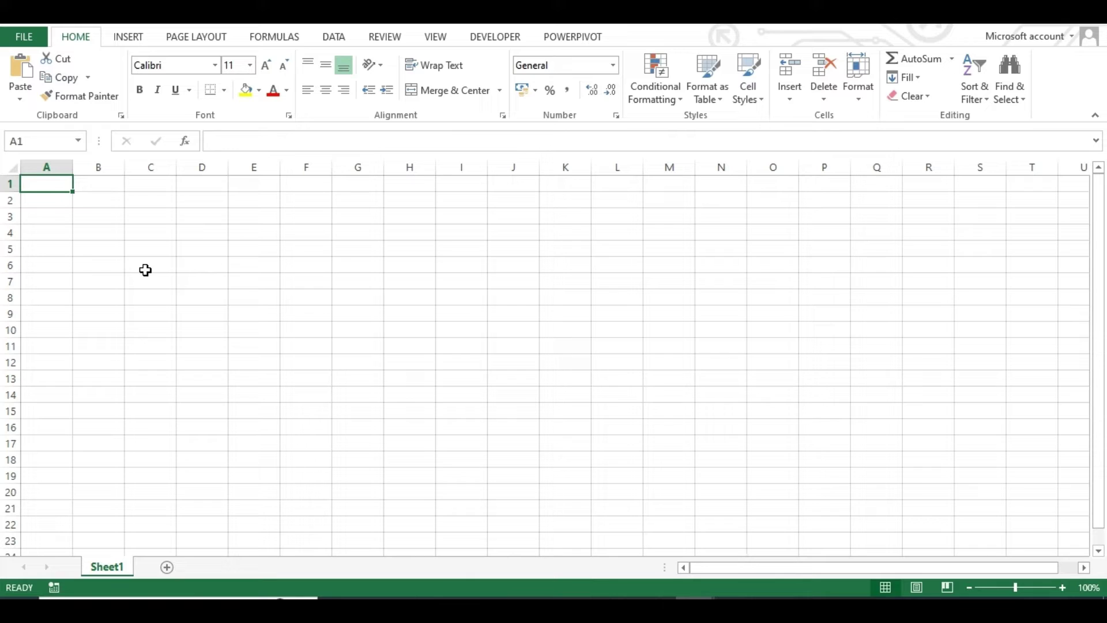
# Step: Enter headers 'Checkbox' in A1 and 'Result' in B1, and widen columns A and B
pyautogui.write('Checkbox')
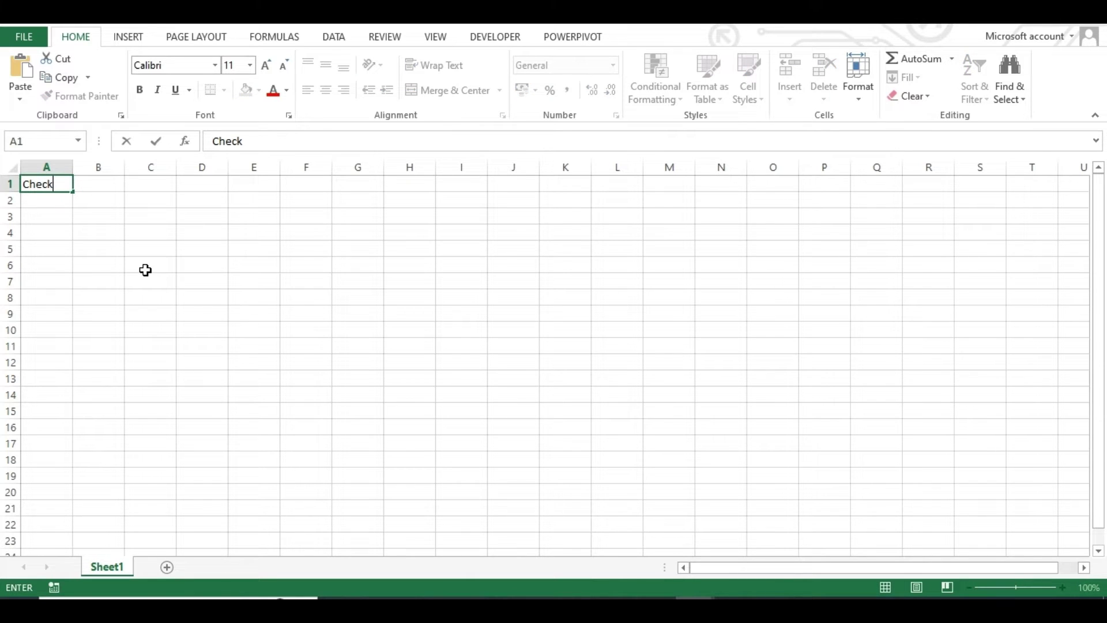
pyautogui.press('Tab')
pyautogui.write('Result')
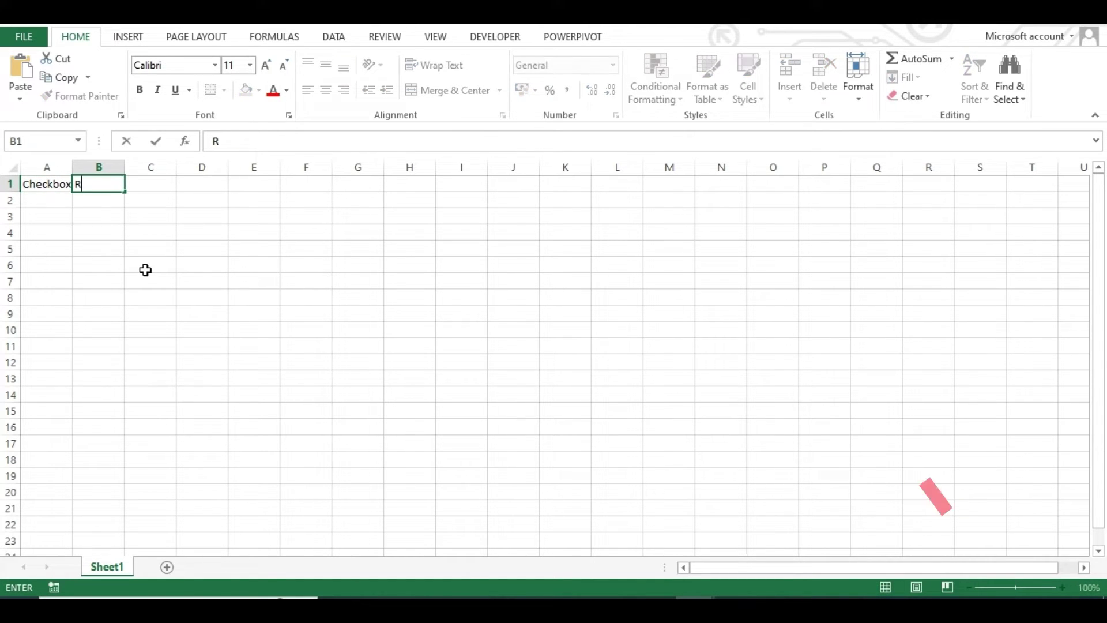
pyautogui.click(145, 270)
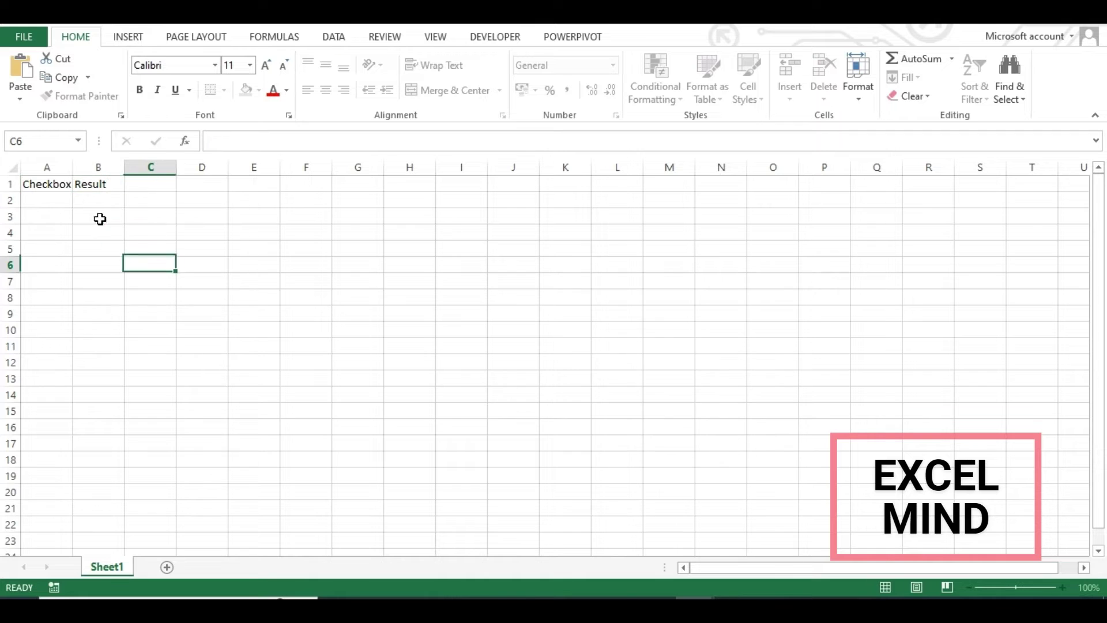
pyautogui.moveTo(72, 167); pyautogui.dragTo(149, 168)
pyautogui.click(144, 231)
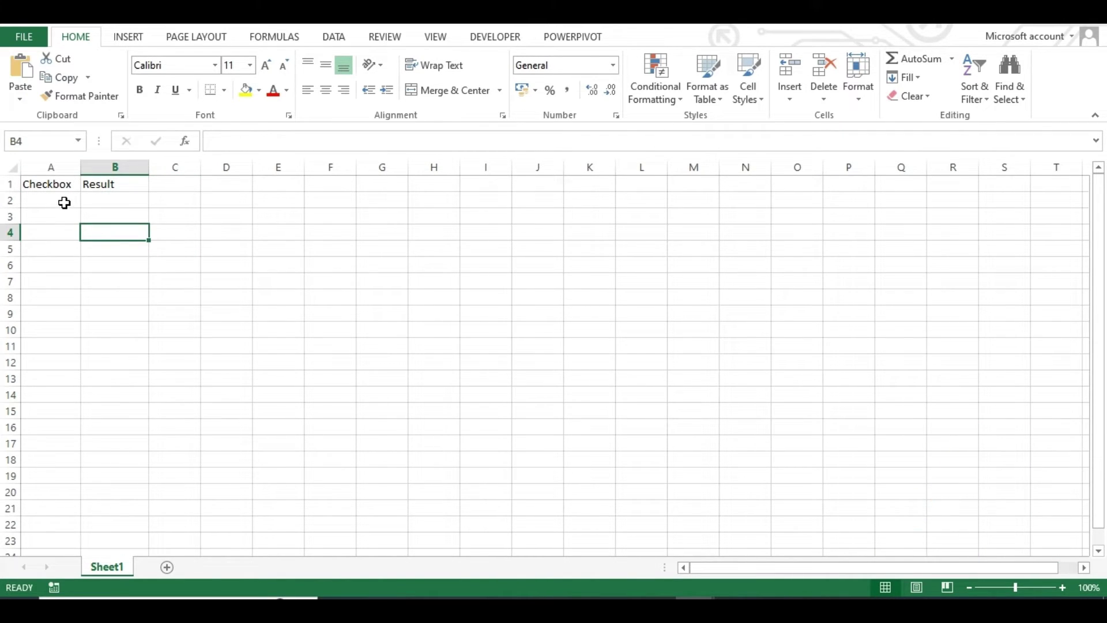
pyautogui.click(64, 202)
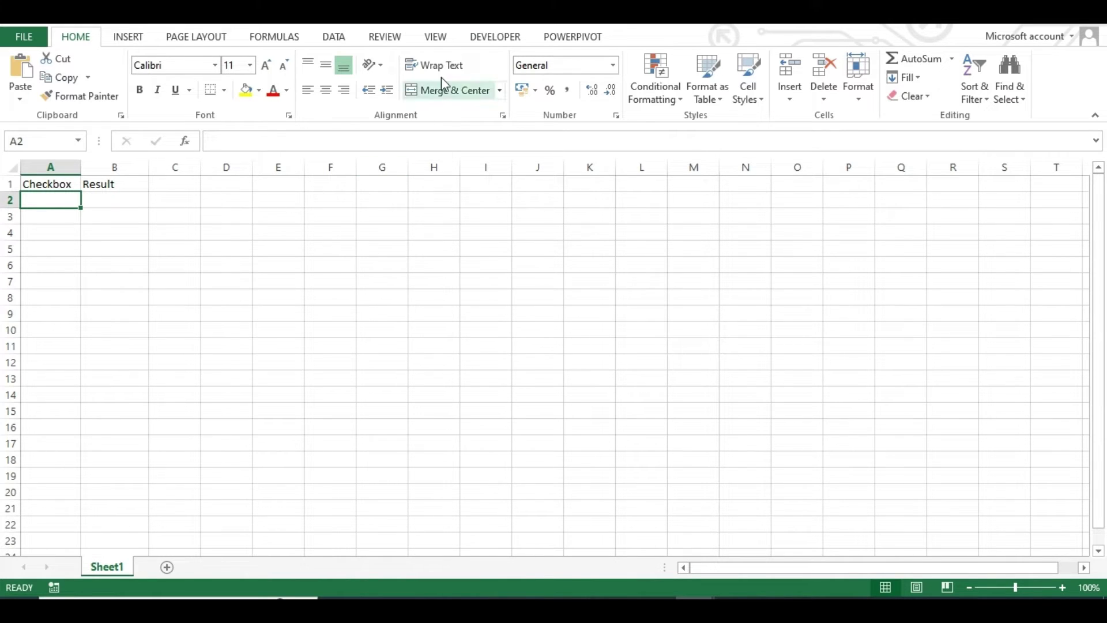
# Step: Draw a Form Controls check box in cell A2 and begin editing its label
pyautogui.click(501, 38)
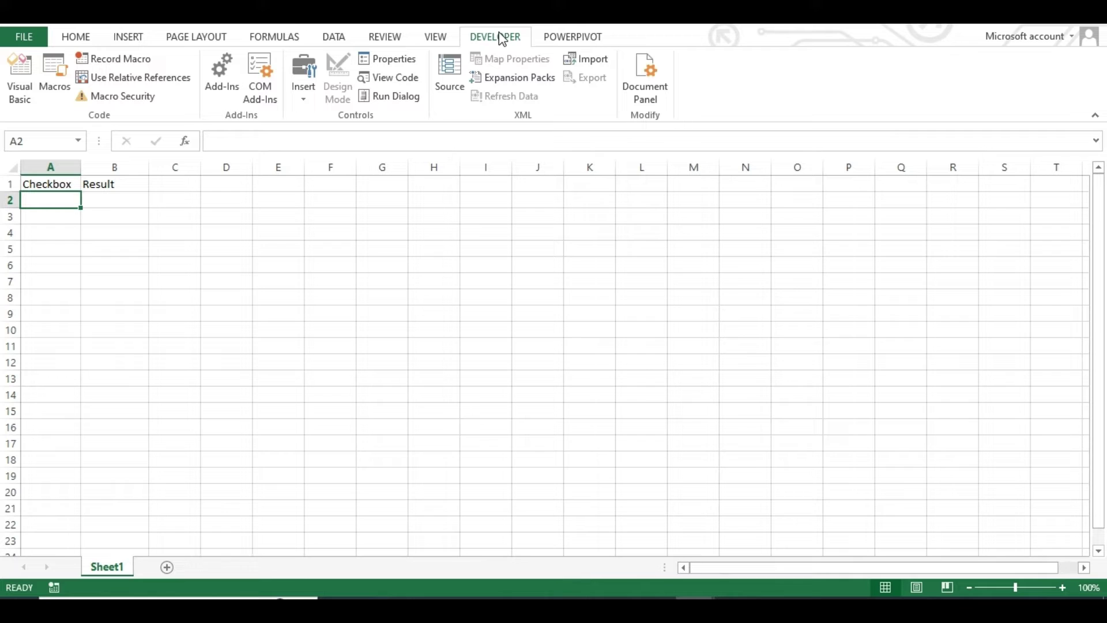
pyautogui.click(306, 104)
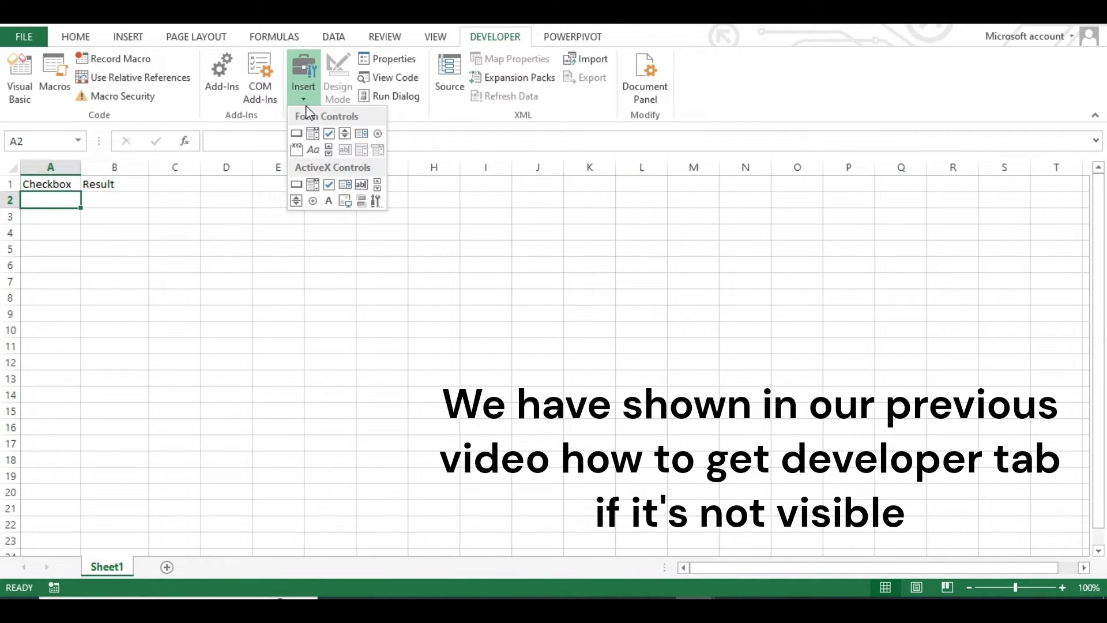
pyautogui.click(329, 134)
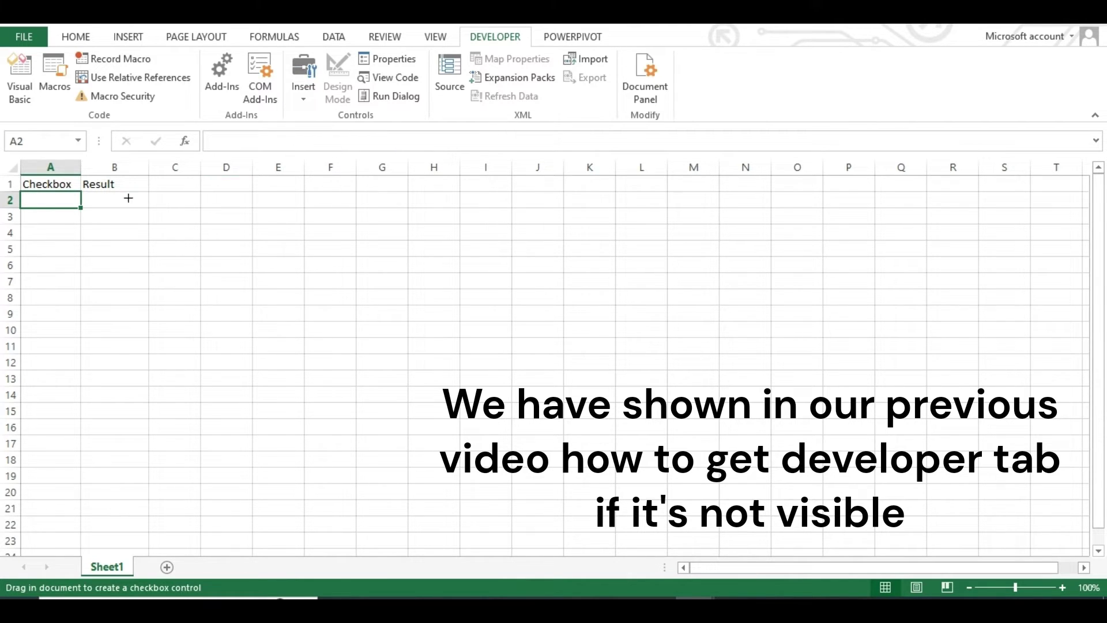
pyautogui.moveTo(40, 192); pyautogui.dragTo(68, 211)
pyautogui.rightClick(52, 199)
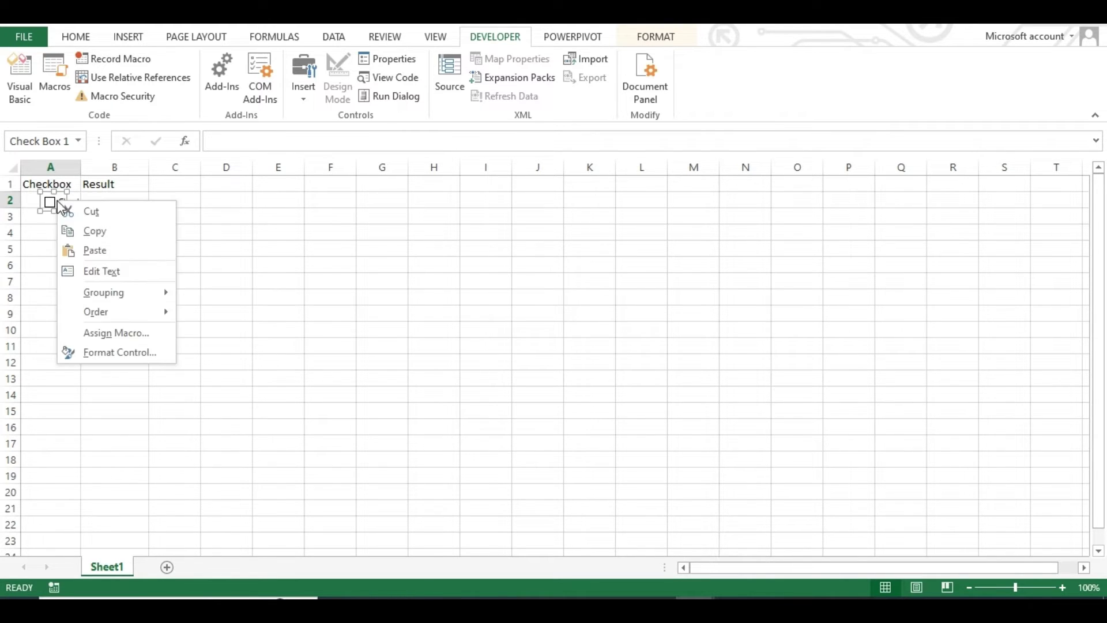
pyautogui.press('Escape')
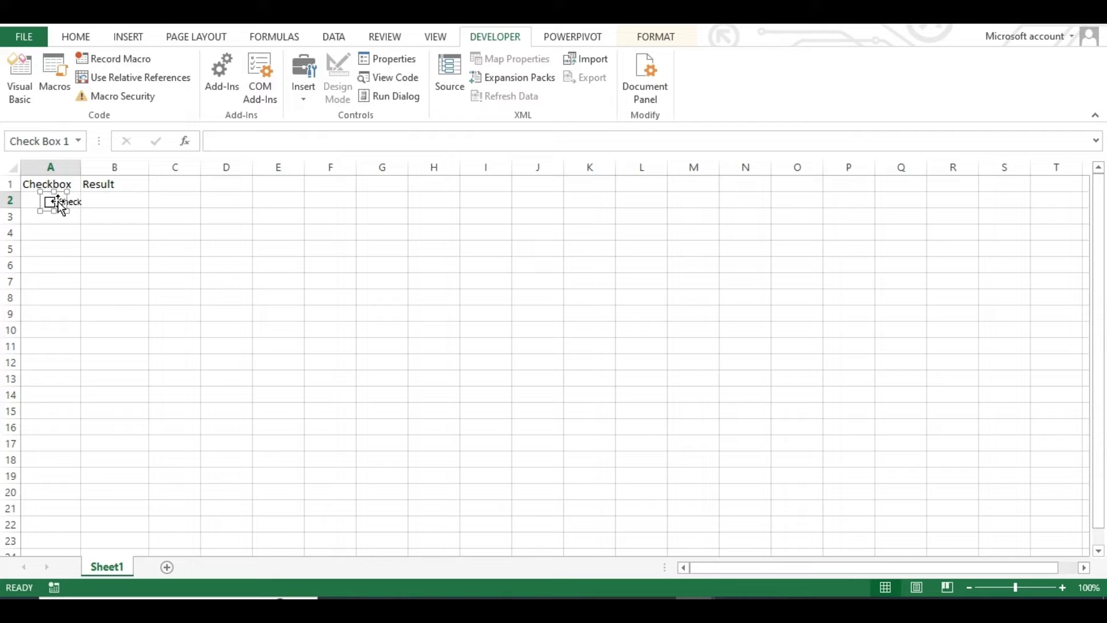
pyautogui.click(61, 202)
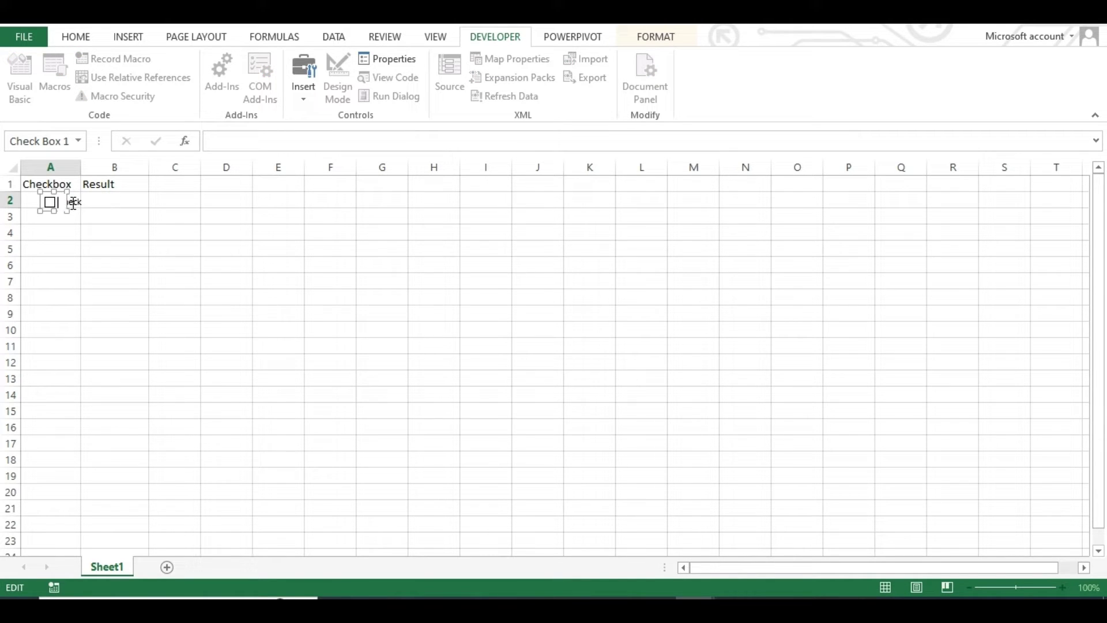
# Step: Delete the A2 checkbox's label text, leaving an unlabeled box
pyautogui.press('BackSpace')
pyautogui.press('BackSpace')
pyautogui.press('BackSpace')
pyautogui.press('BackSpace')
pyautogui.press('BackSpace')
pyautogui.click(144, 216)
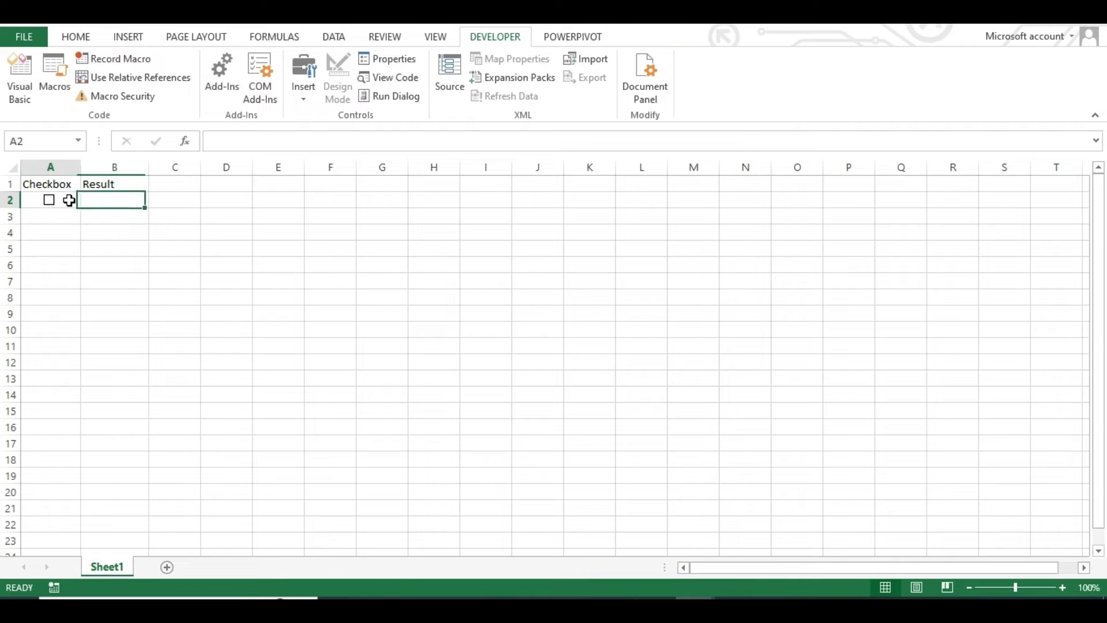
pyautogui.moveTo(67, 200); pyautogui.dragTo(53, 459)
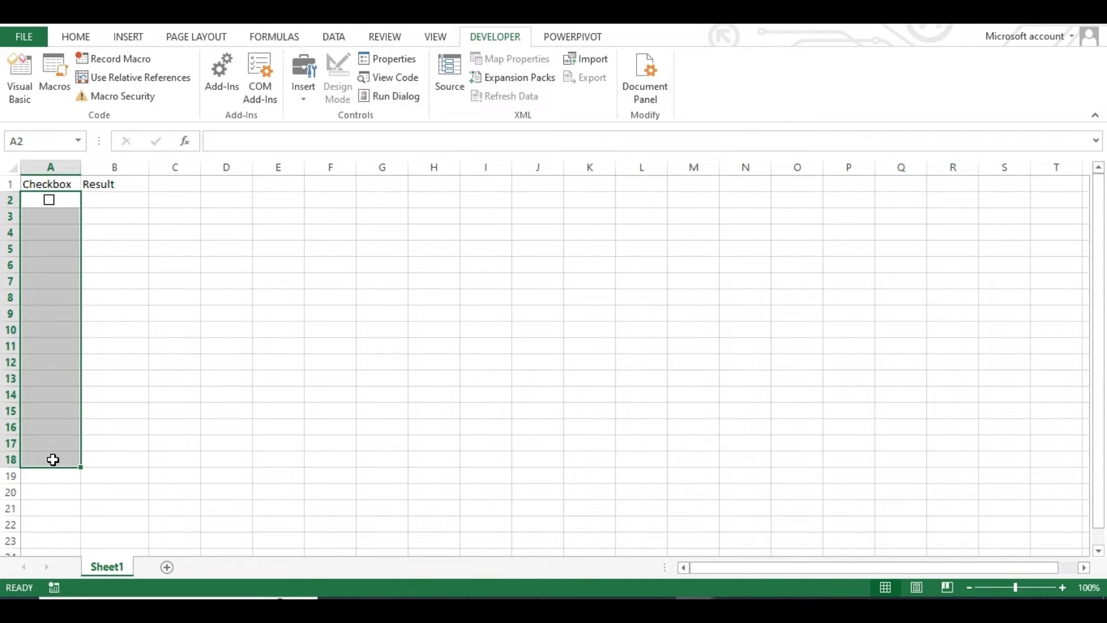
pyautogui.click(73, 198)
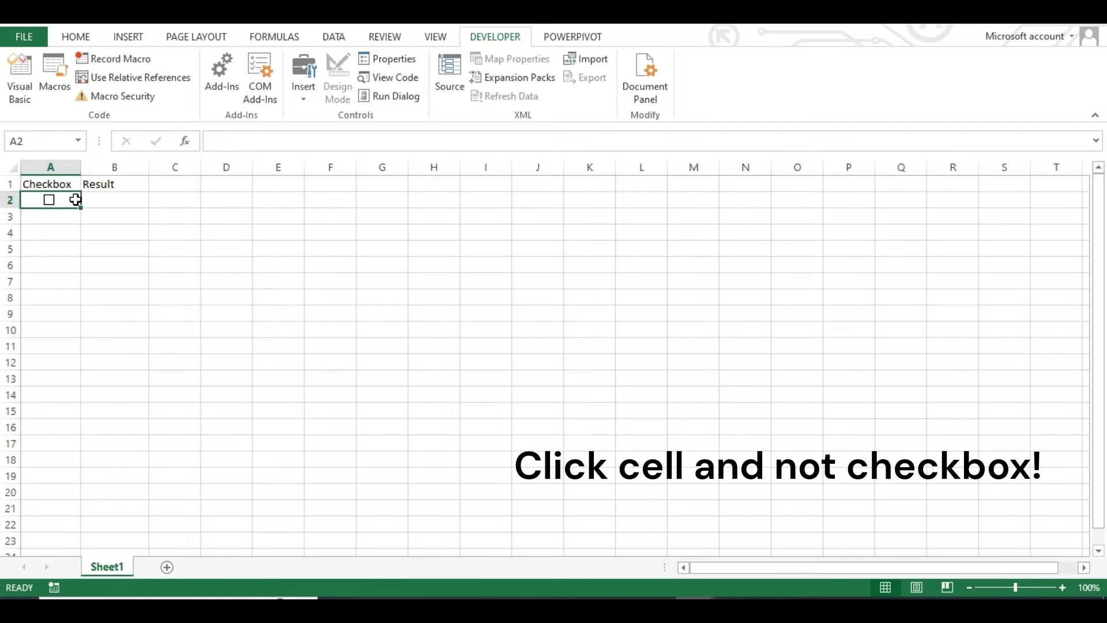
# Step: Copy cell A2 and paste its checkbox into A3 through A20
pyautogui.rightClick(75, 200)
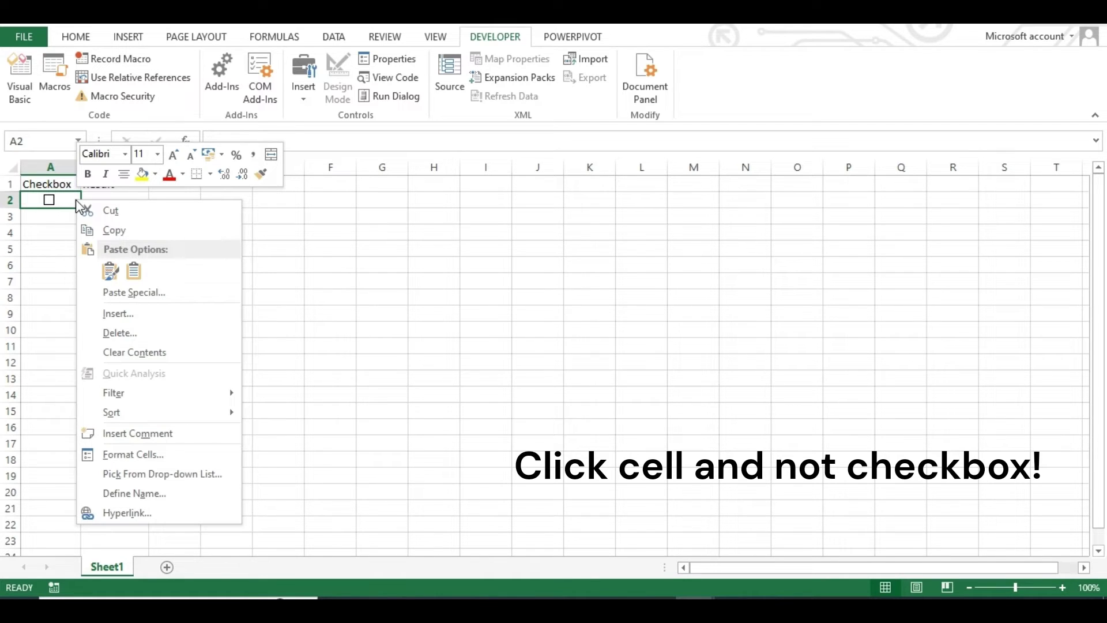
pyautogui.click(104, 230)
pyautogui.moveTo(65, 218); pyautogui.dragTo(62, 484)
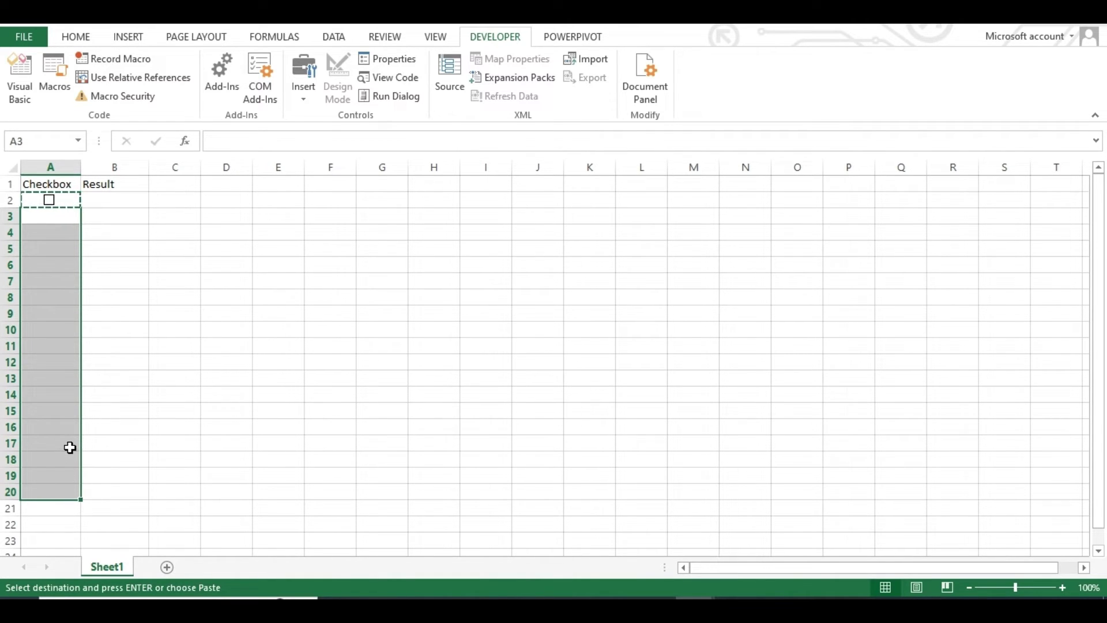
pyautogui.rightClick(54, 396)
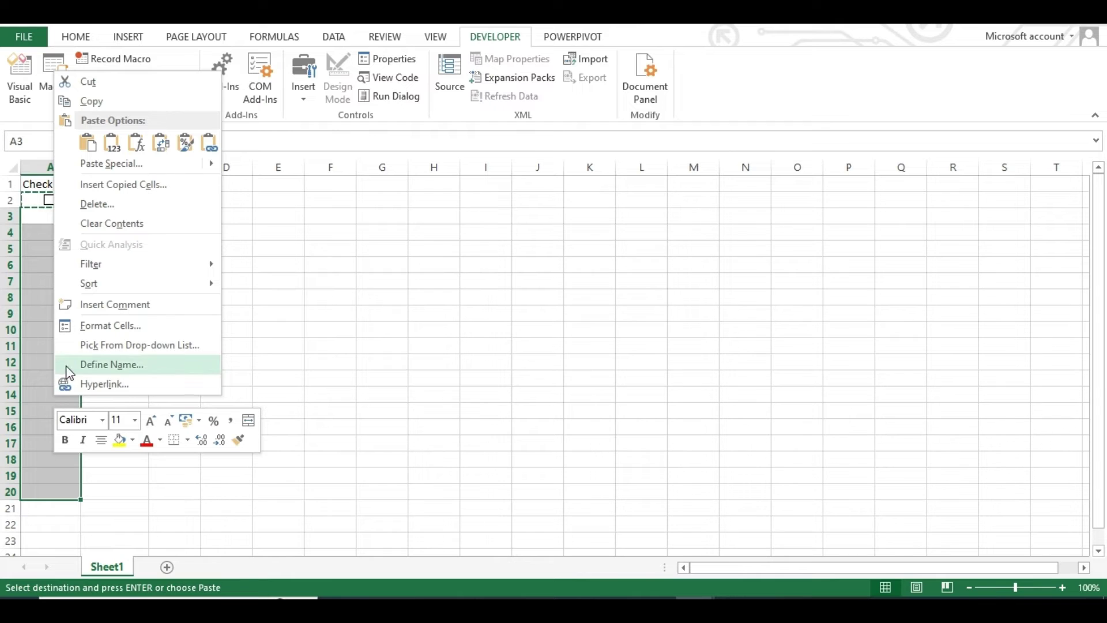
pyautogui.click(87, 142)
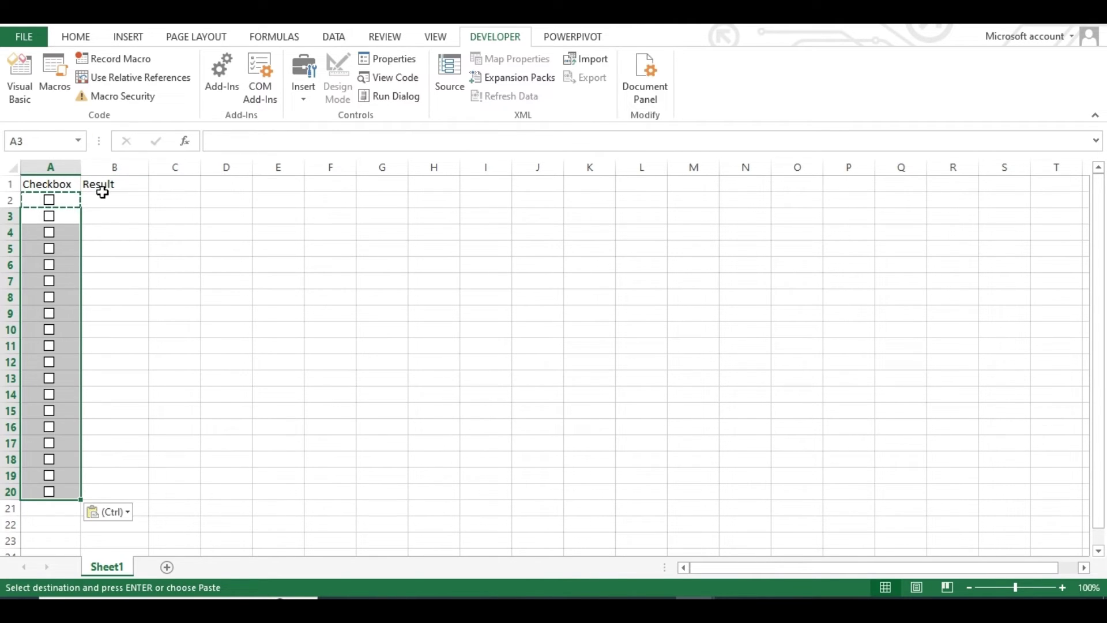
pyautogui.click(231, 199)
pyautogui.click(310, 211)
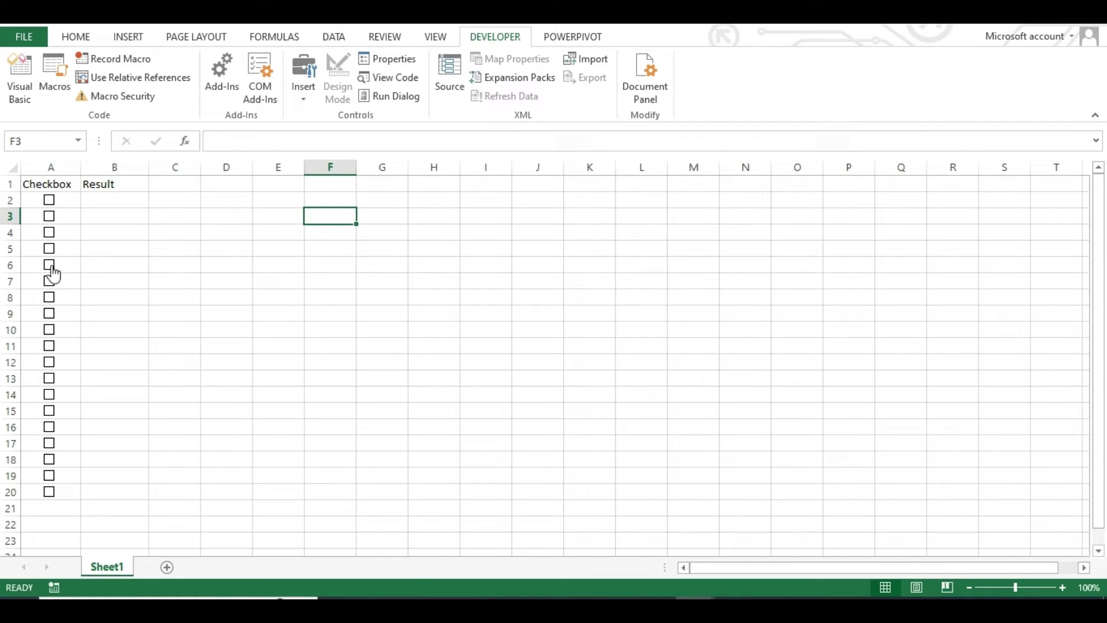
# Step: Test the A2–A4 checkboxes, then open the VBA editor on ThisWorkbook
pyautogui.click(49, 200)
pyautogui.click(49, 216)
pyautogui.click(49, 233)
pyautogui.click(49, 200)
pyautogui.click(50, 214)
pyautogui.click(49, 233)
pyautogui.click(29, 97)
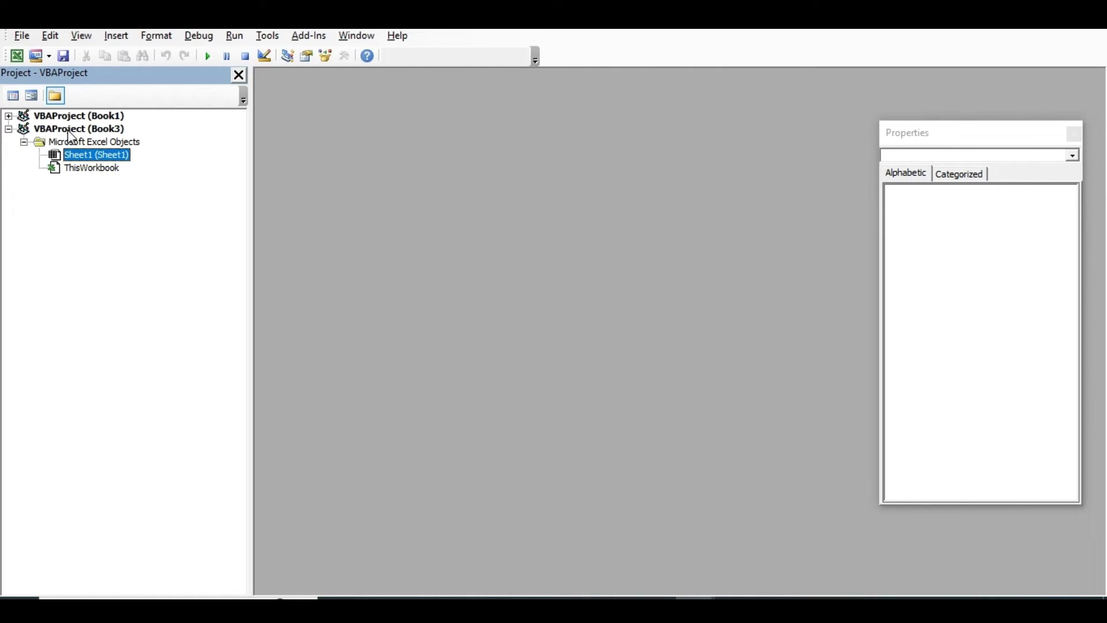
pyautogui.click(102, 171)
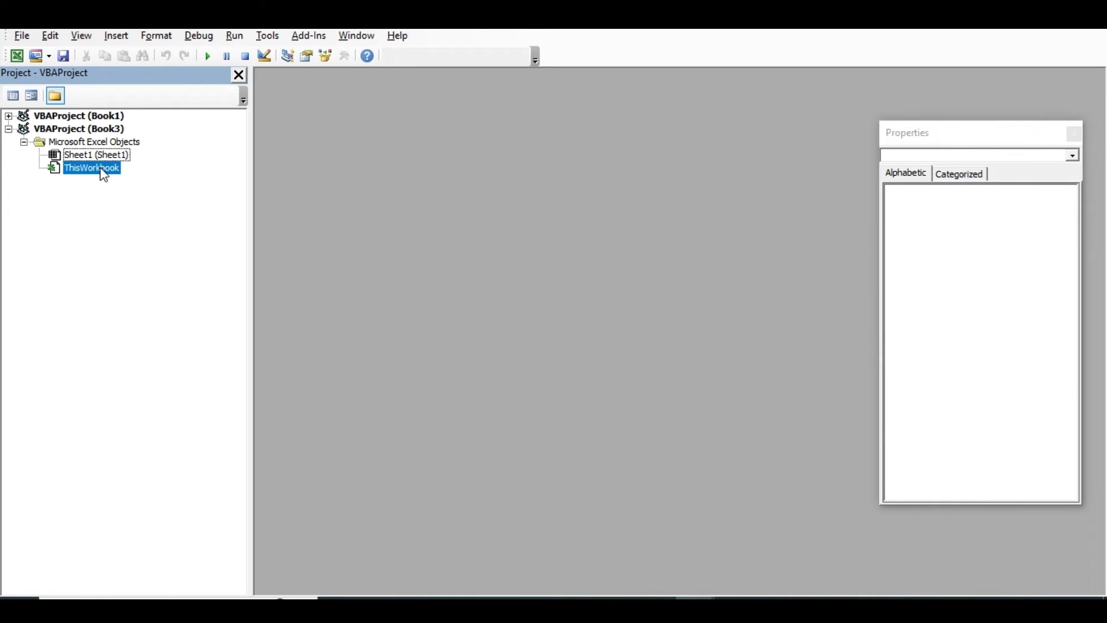
# Step: Insert a new Module1 and delete its default Option Explicit text
pyautogui.click(118, 37)
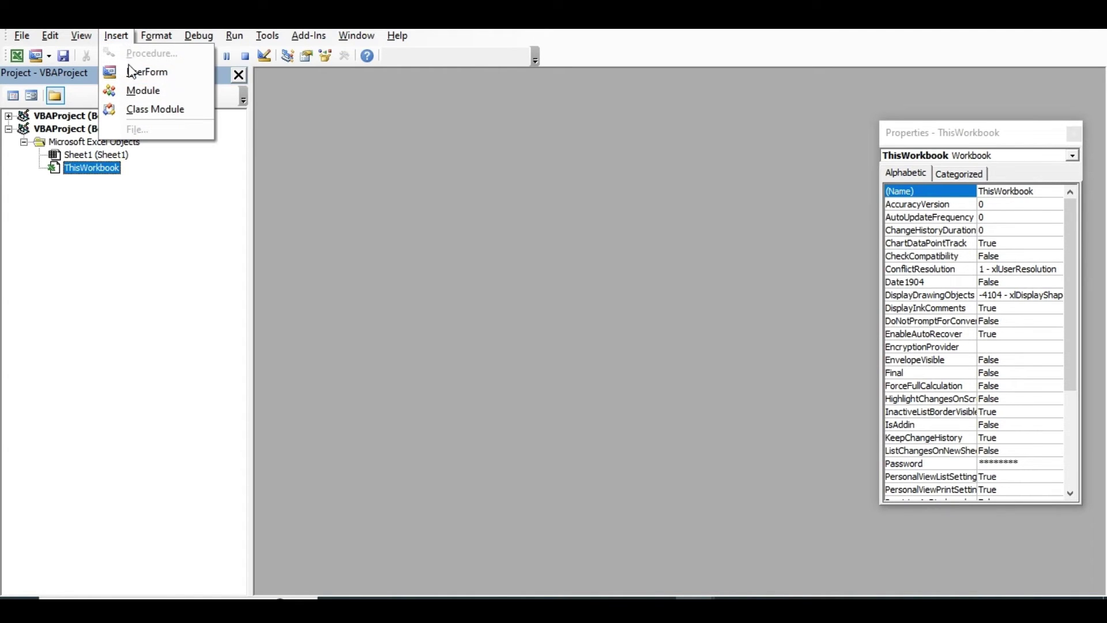
pyautogui.click(141, 91)
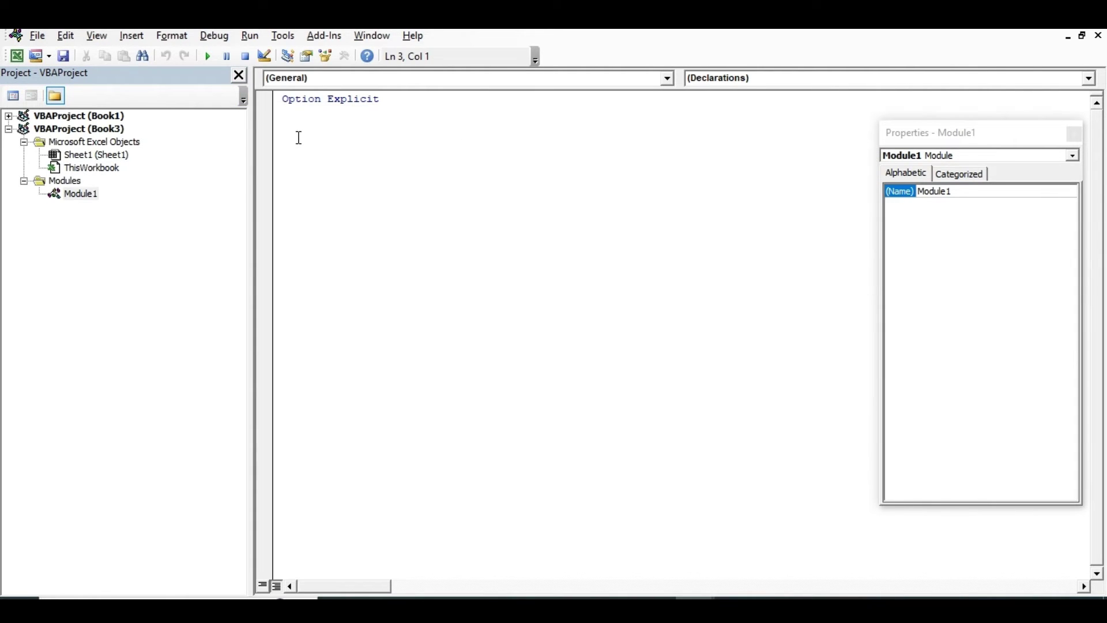
pyautogui.moveTo(299, 137); pyautogui.dragTo(269, 102)
pyautogui.press('Delete')
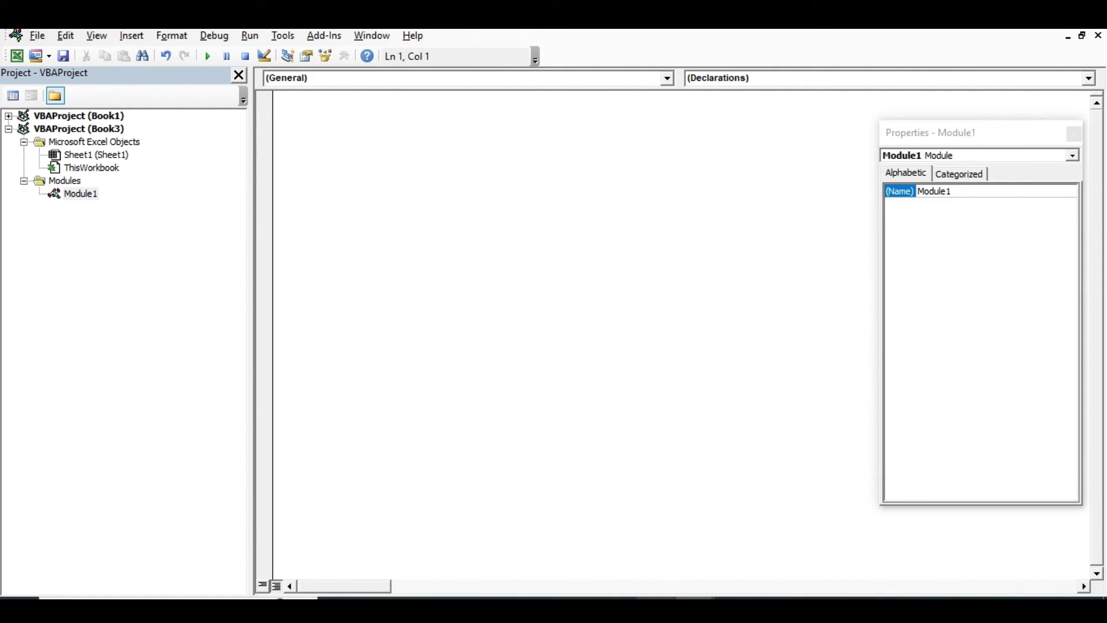
pyautogui.click(655, 597)
# Step: Copy the LinkChecks macro code from step 4 of the Excel Mind blog
pyautogui.click(598, 364)
pyautogui.scroll(15, 598, 363)
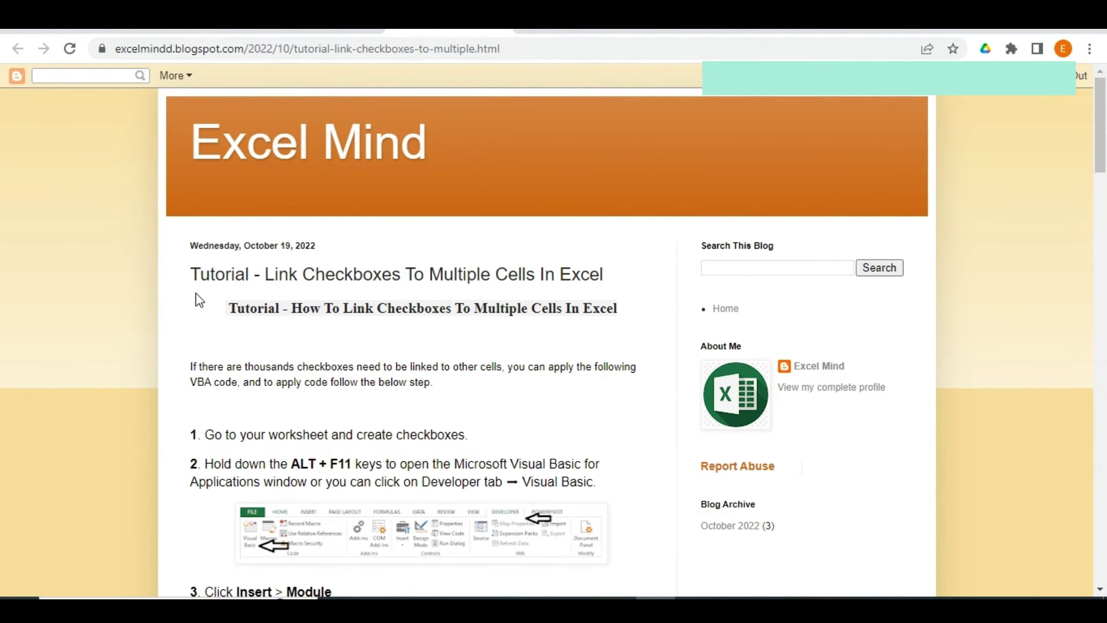
pyautogui.scroll(-12, 564, 300)
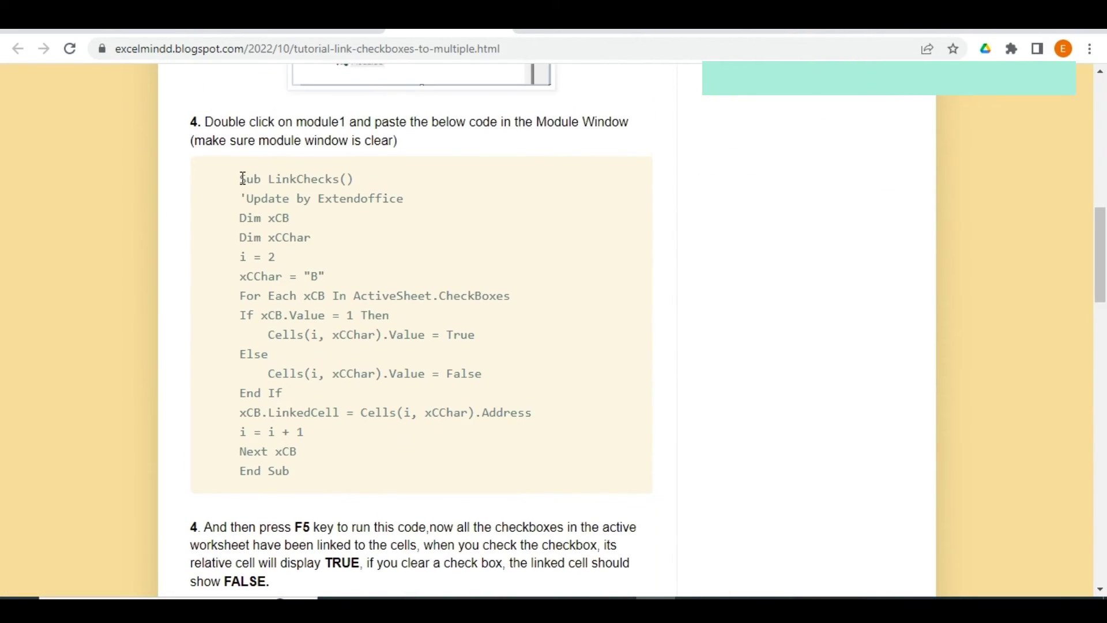
pyautogui.moveTo(243, 177); pyautogui.dragTo(304, 474)
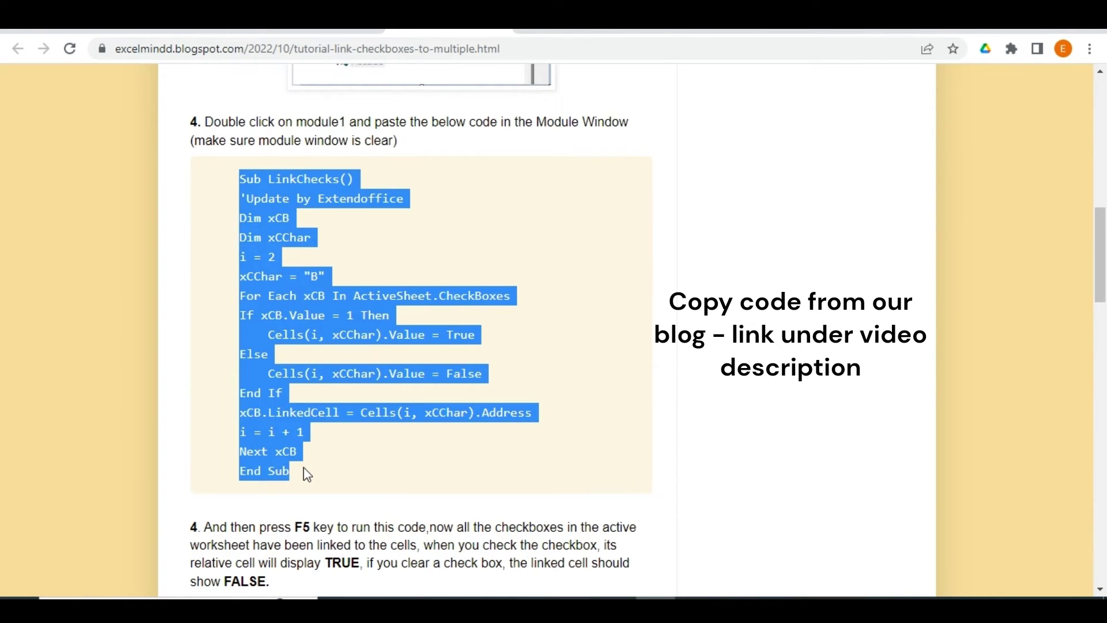
pyautogui.rightClick(308, 410)
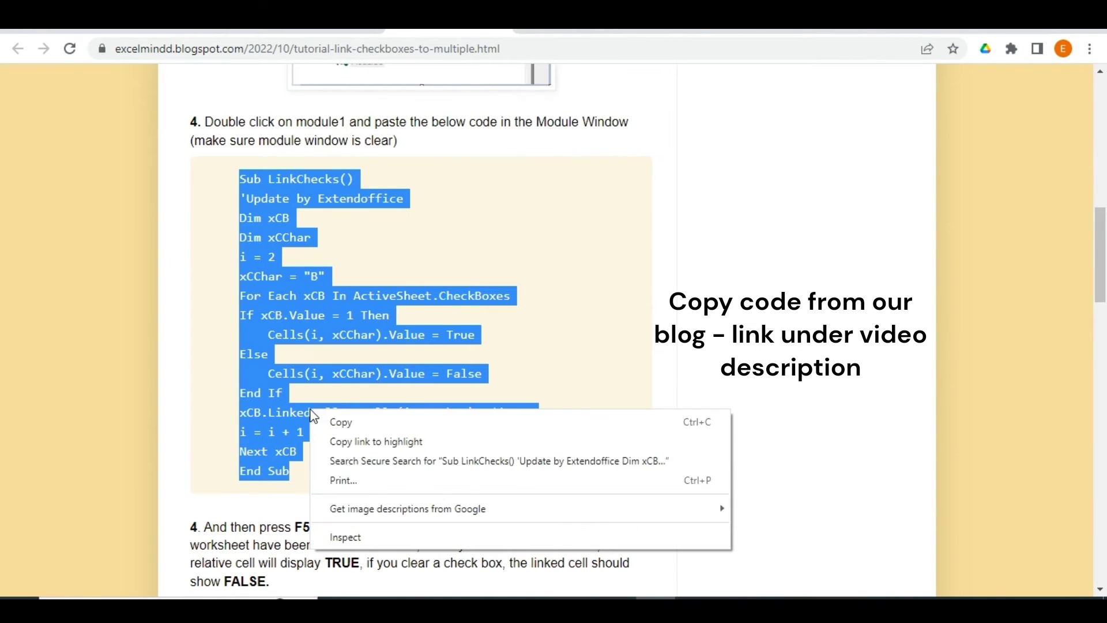
pyautogui.click(335, 416)
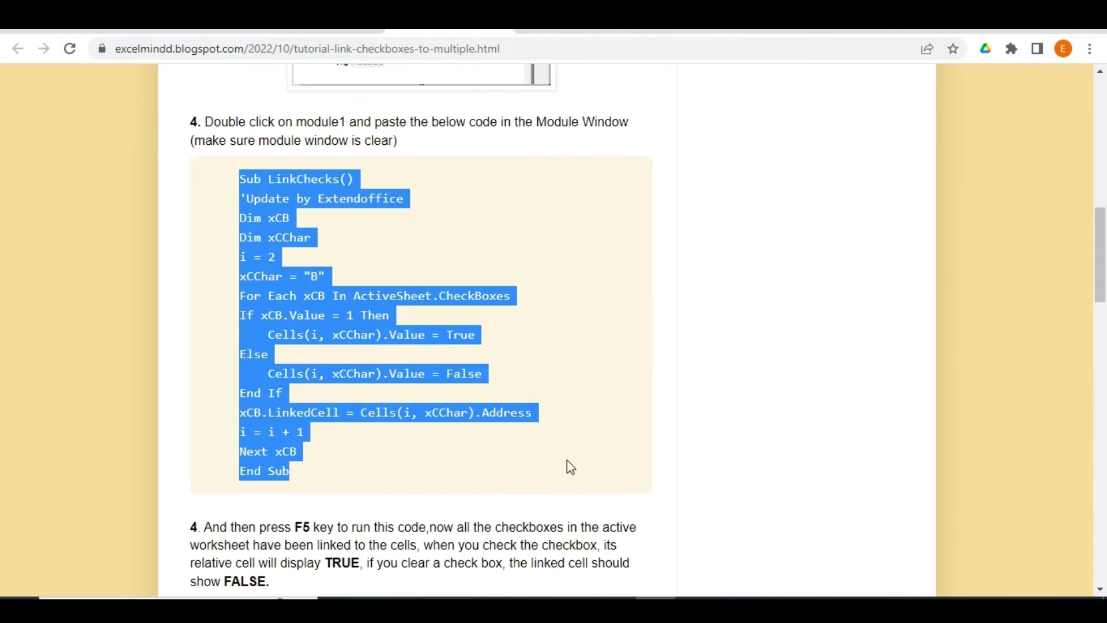
pyautogui.click(694, 598)
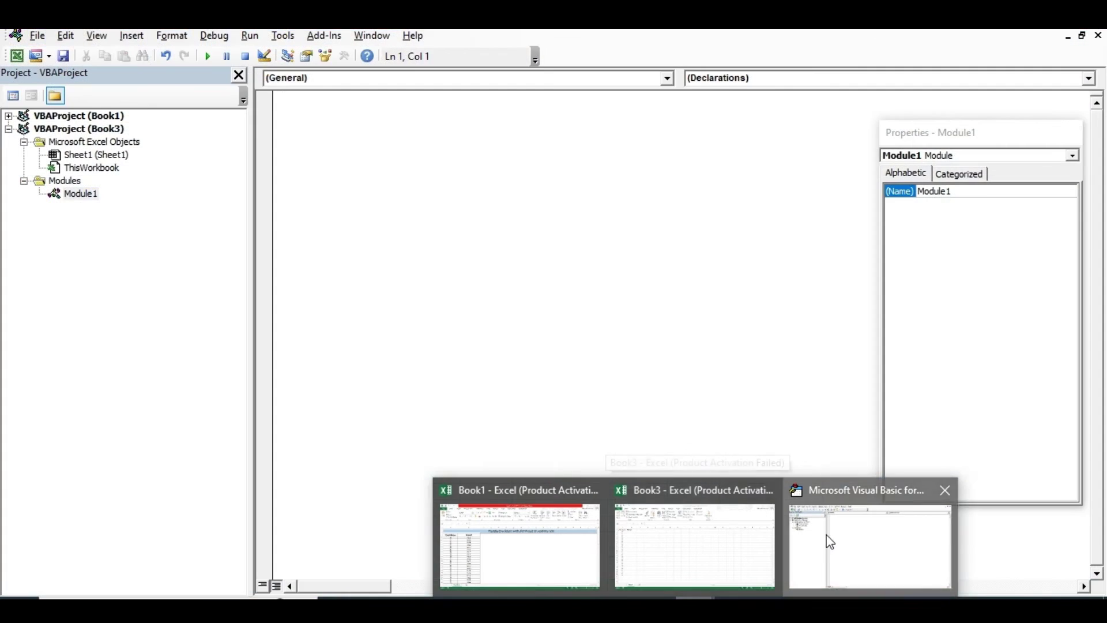
# Step: Paste the copied LinkChecks macro into Book3's empty Module1
pyautogui.click(833, 539)
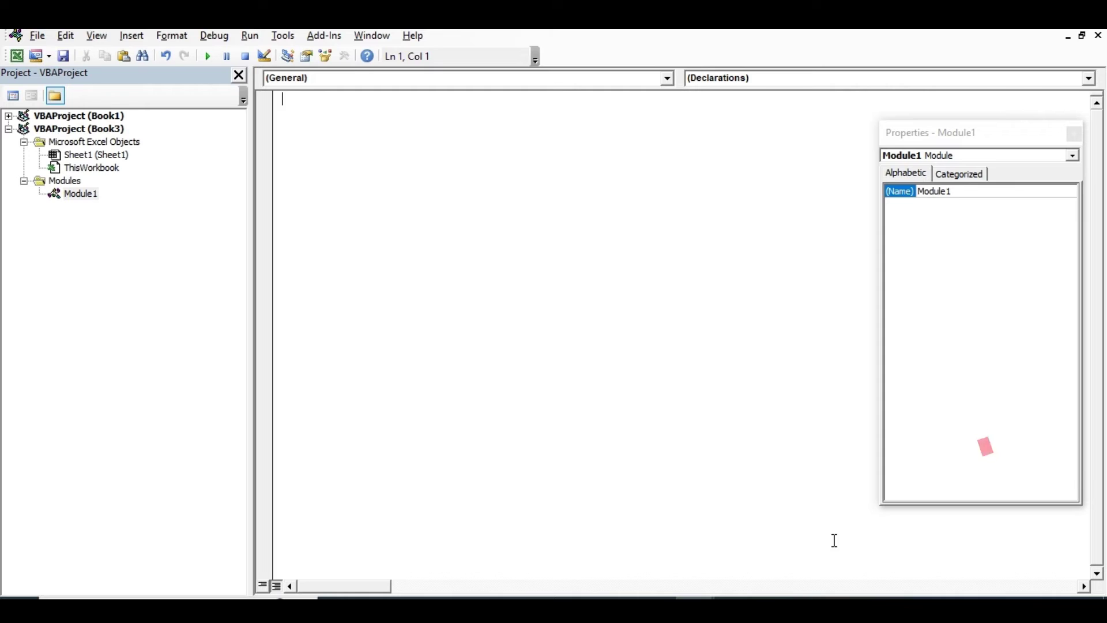
pyautogui.rightClick(298, 106)
pyautogui.click(332, 156)
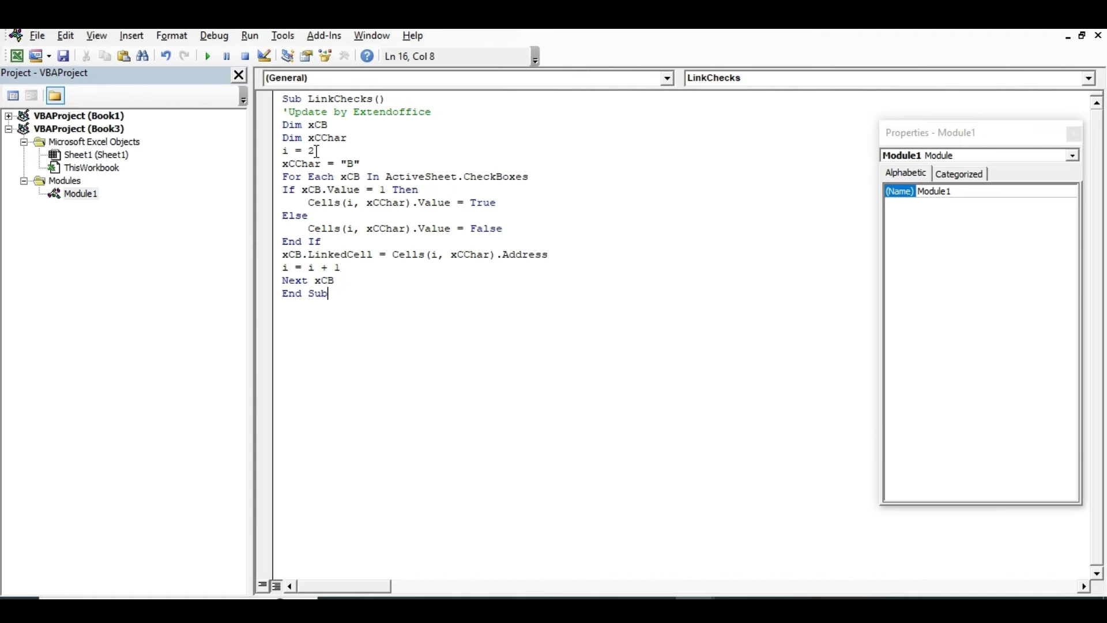
pyautogui.click(17, 56)
# Step: Point out cells B1–B3 and columns B and C as the macro's Result target
pyautogui.click(123, 183)
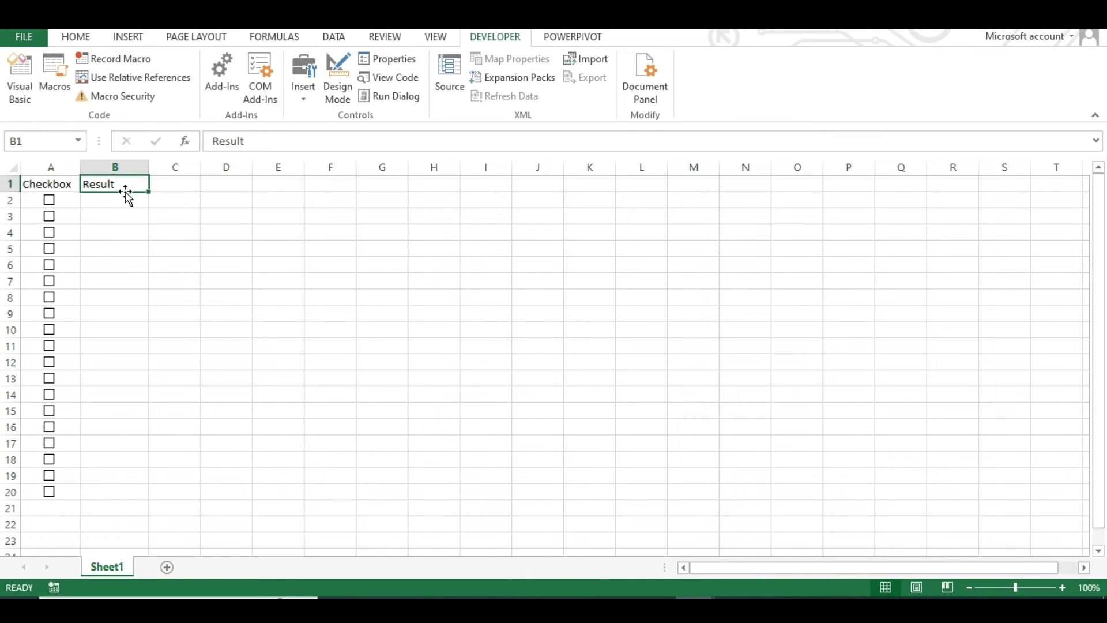
pyautogui.click(121, 198)
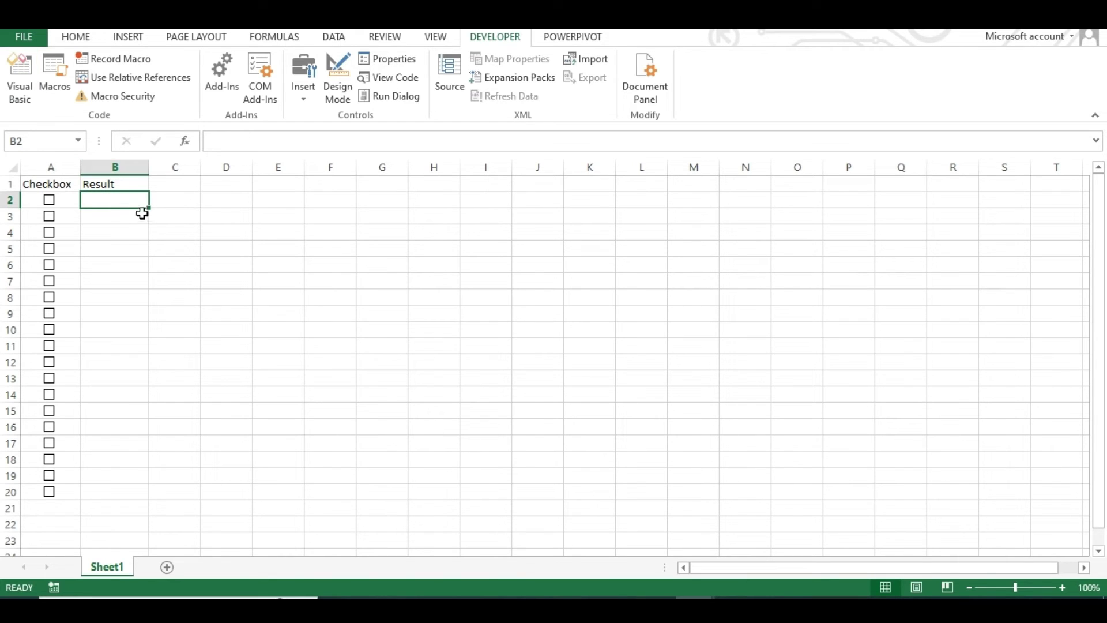
pyautogui.click(20, 93)
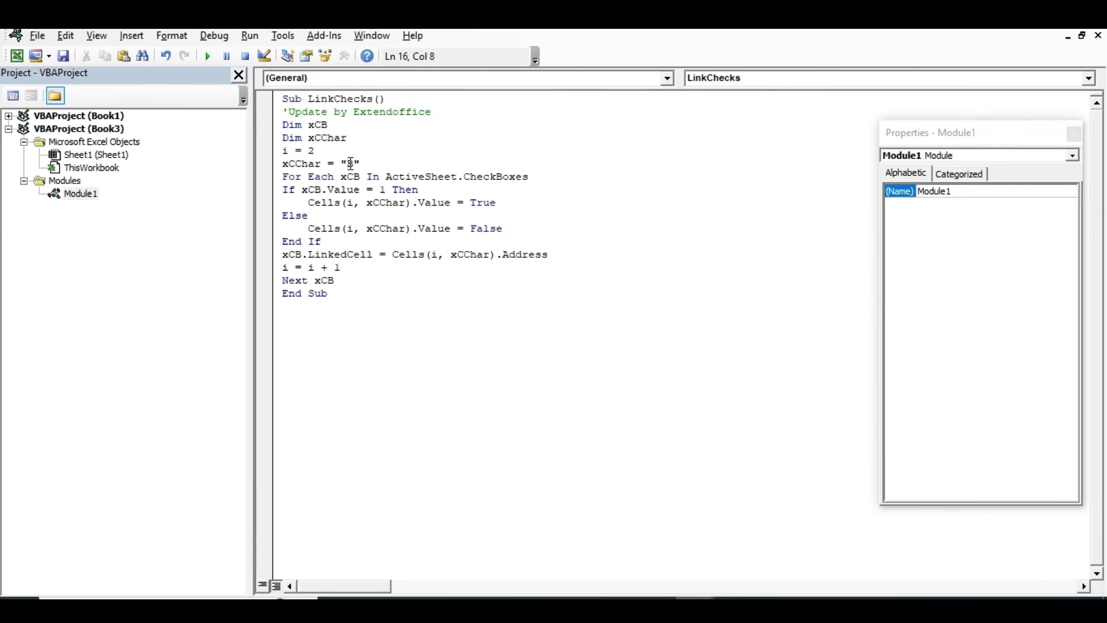
pyautogui.click(16, 56)
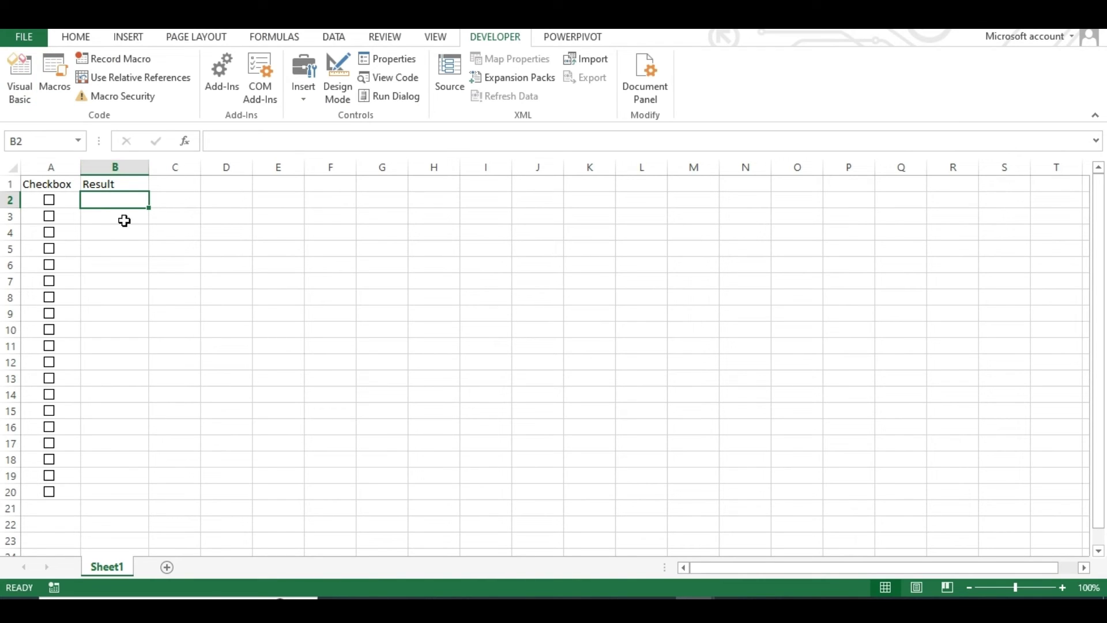
pyautogui.click(123, 165)
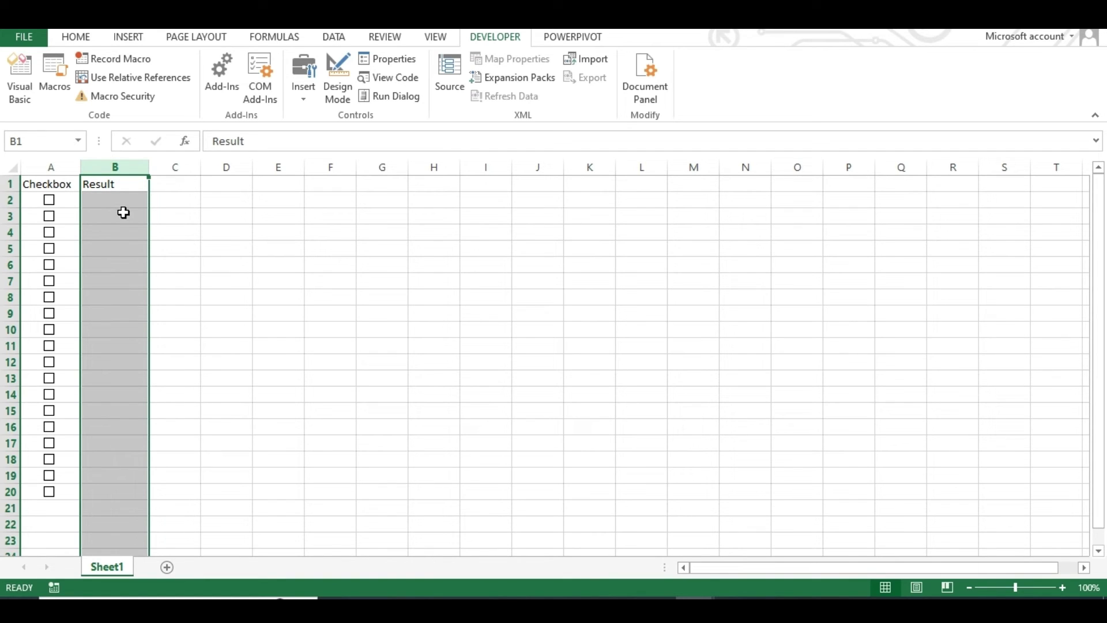
pyautogui.click(123, 215)
pyautogui.click(122, 201)
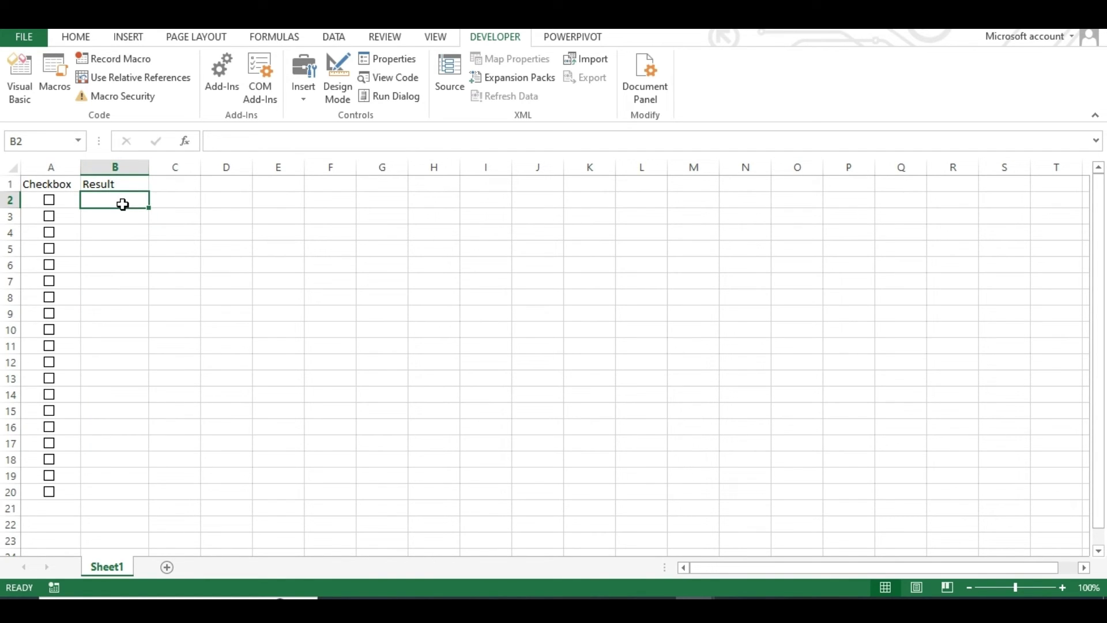
pyautogui.click(176, 166)
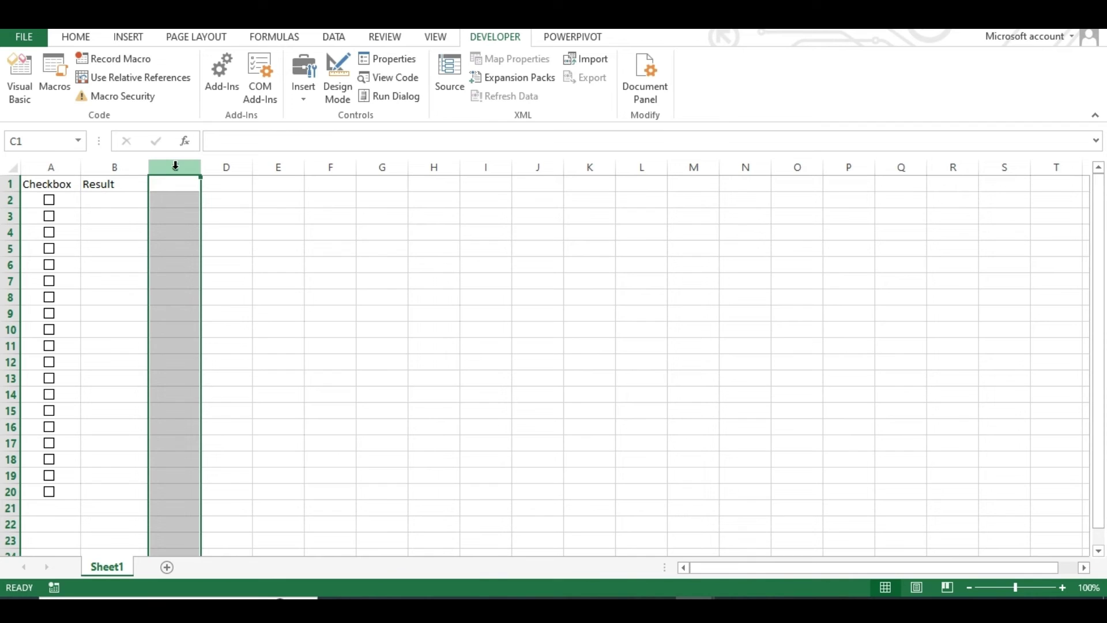
pyautogui.click(20, 80)
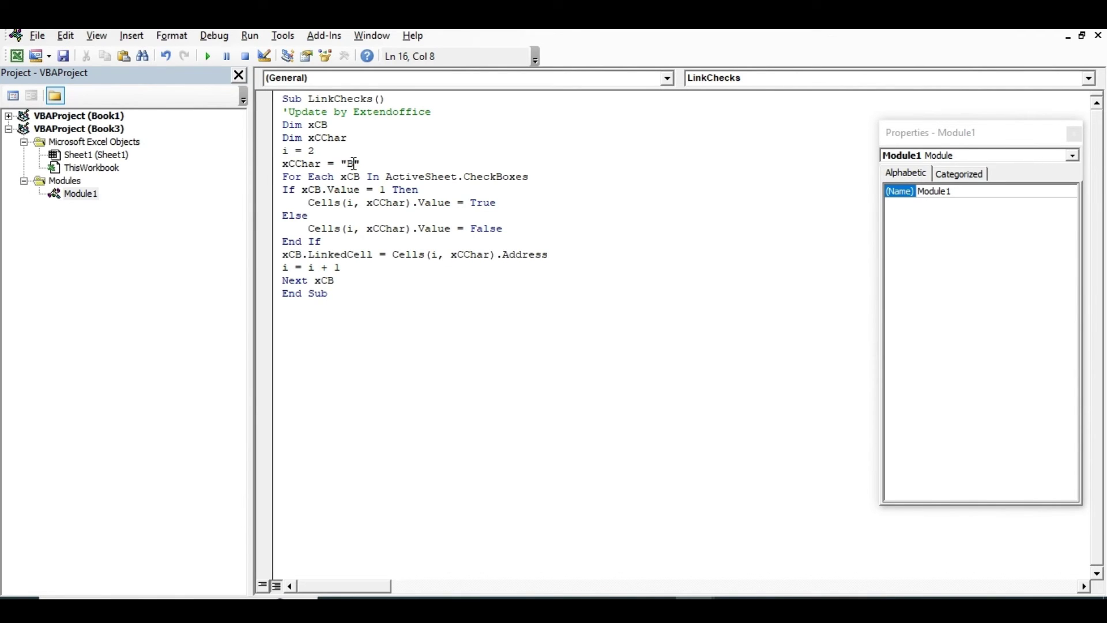
# Step: Highlight the target column 'B' in the xCChar line, then run LinkChecks
pyautogui.click(354, 163)
pyautogui.moveTo(347, 165); pyautogui.dragTo(353, 164)
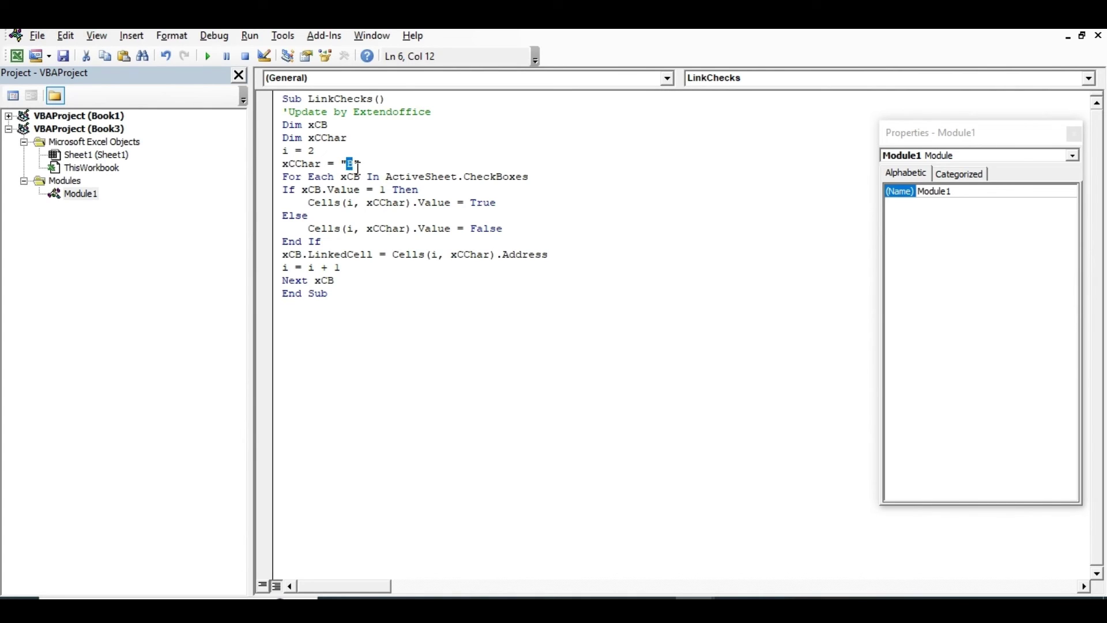
pyautogui.click(355, 166)
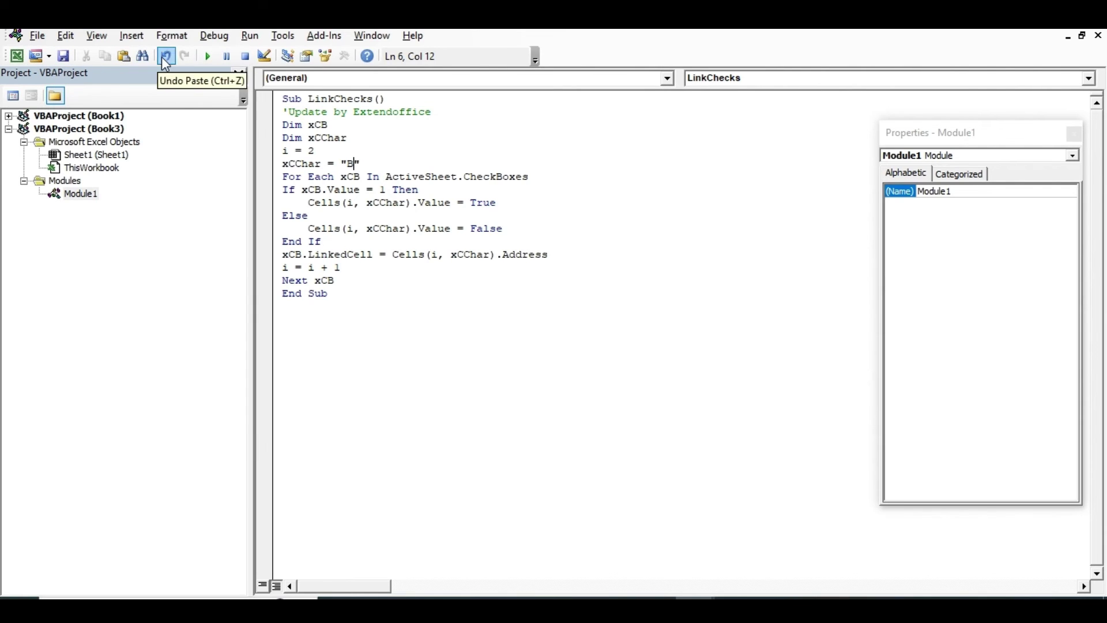
pyautogui.click(208, 57)
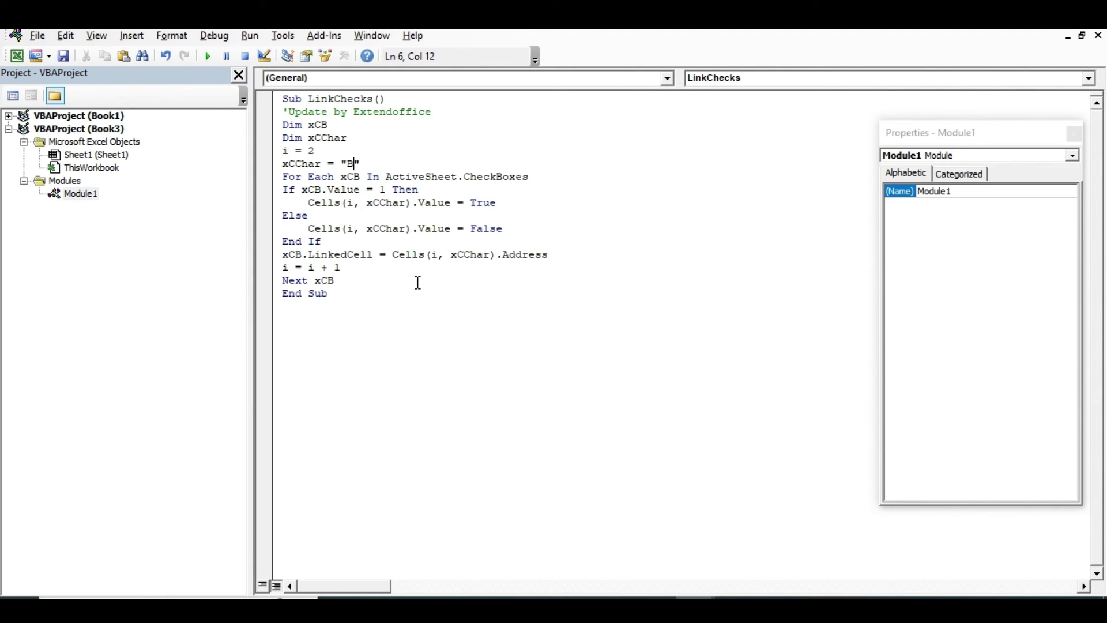
pyautogui.click(18, 57)
# Step: Tick and untick the checkboxes in rows 2 through 5, watching column B change
pyautogui.click(157, 269)
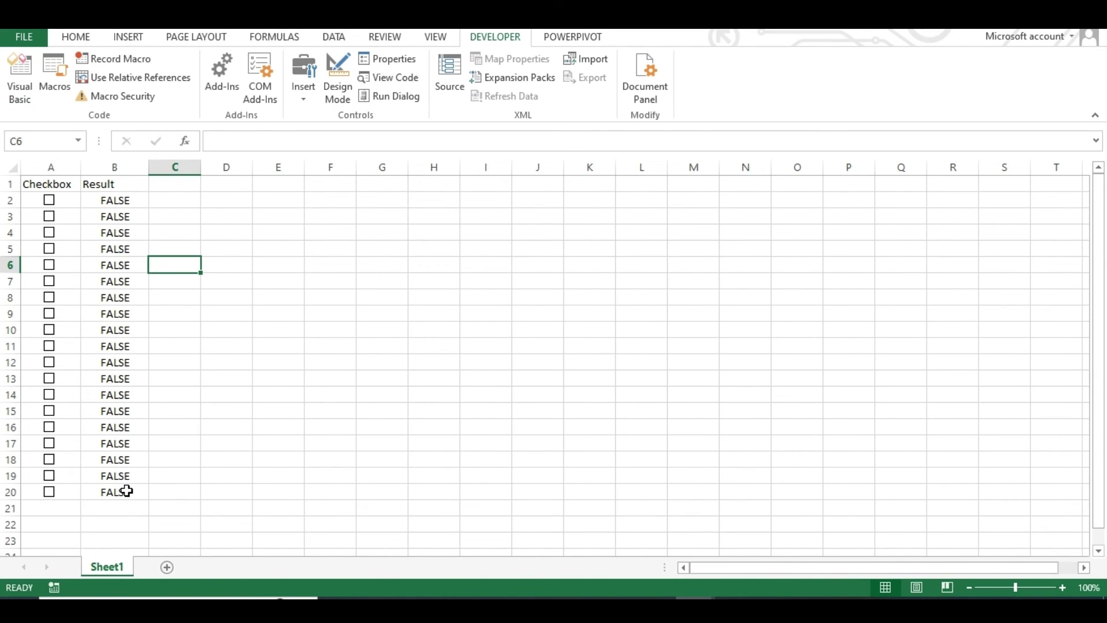
pyautogui.click(50, 202)
pyautogui.click(50, 218)
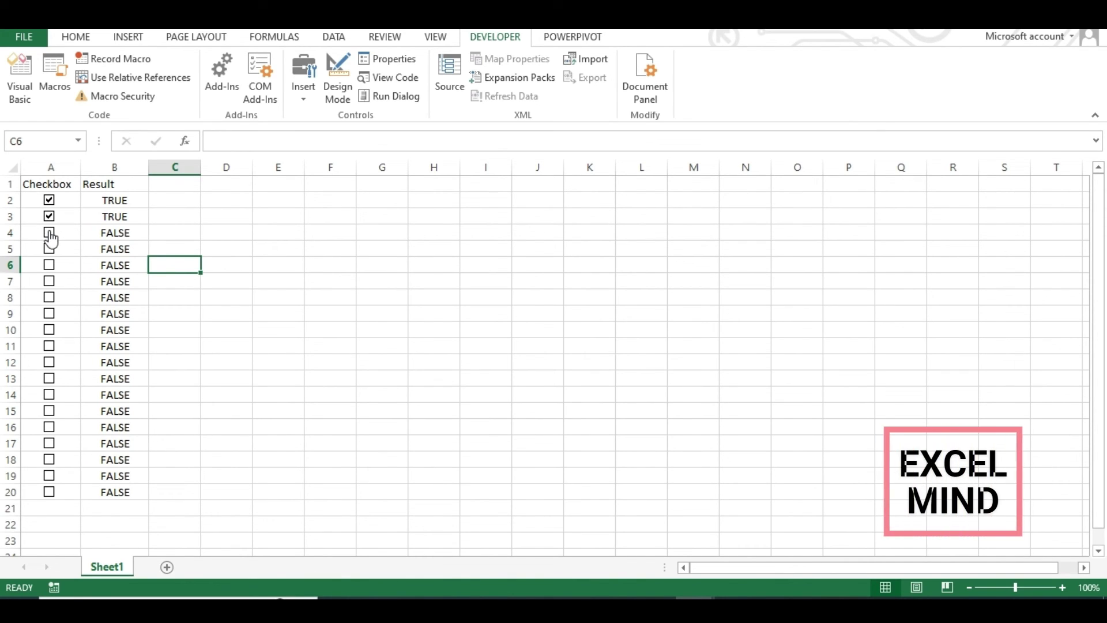
pyautogui.click(50, 234)
pyautogui.click(50, 250)
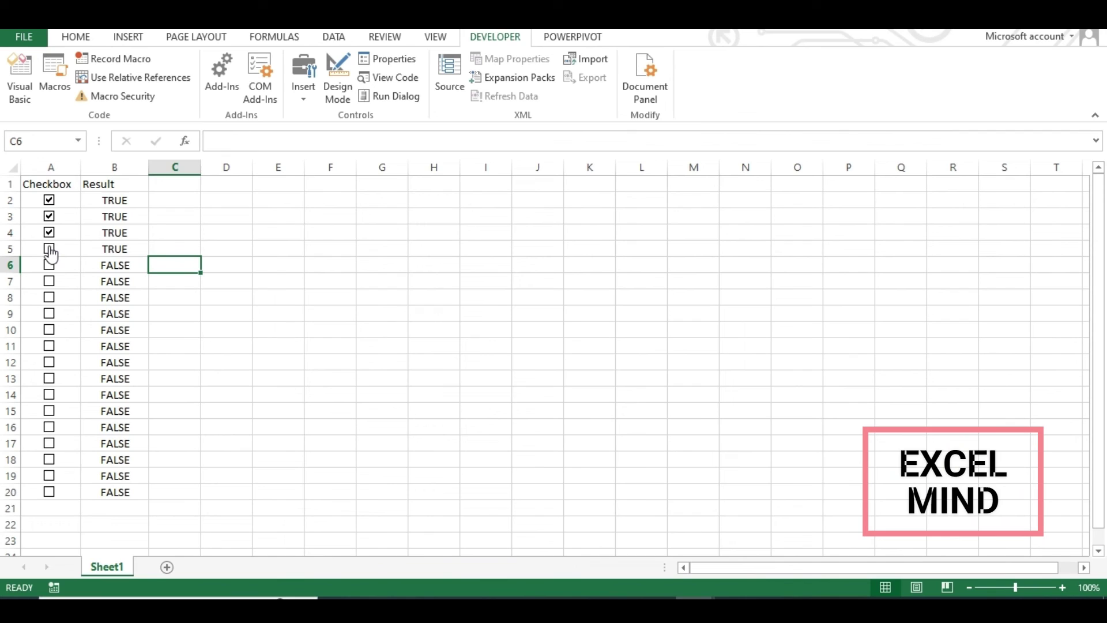
pyautogui.click(49, 202)
pyautogui.click(49, 217)
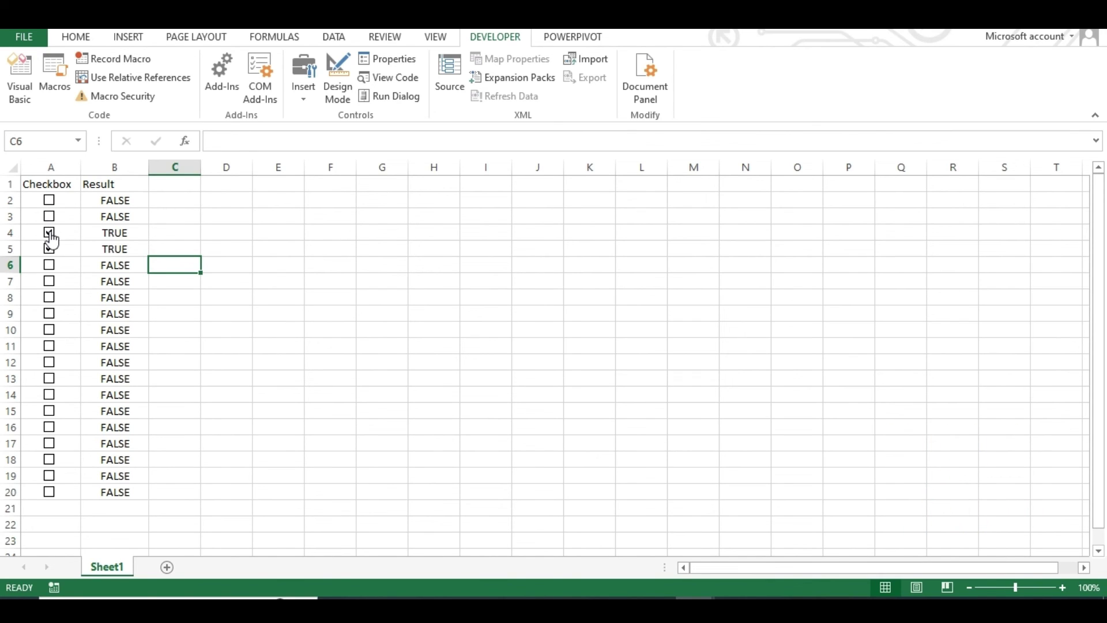
pyautogui.click(50, 234)
pyautogui.click(49, 251)
# Step: Tick and untick the checkboxes in rows 16, 17 and 19
pyautogui.click(49, 427)
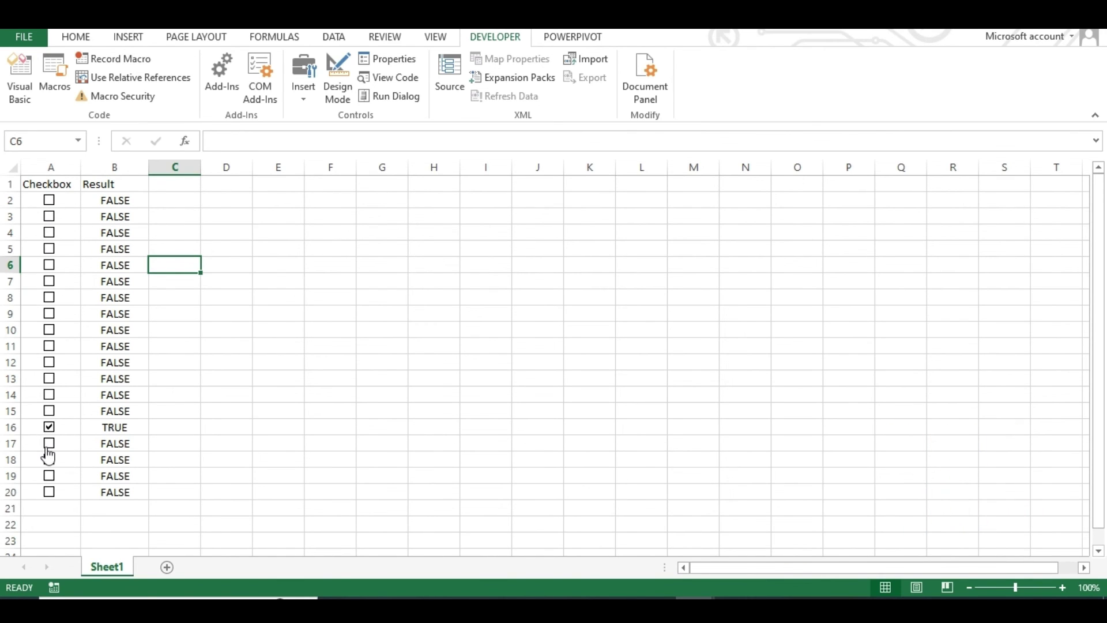
pyautogui.click(49, 444)
pyautogui.click(49, 476)
pyautogui.click(49, 476)
pyautogui.click(49, 444)
pyautogui.click(50, 428)
# Step: Clear the FALSE values from the Result cells B2:B20
pyautogui.moveTo(141, 199); pyautogui.dragTo(107, 487)
pyautogui.press('Delete')
pyautogui.click(115, 330)
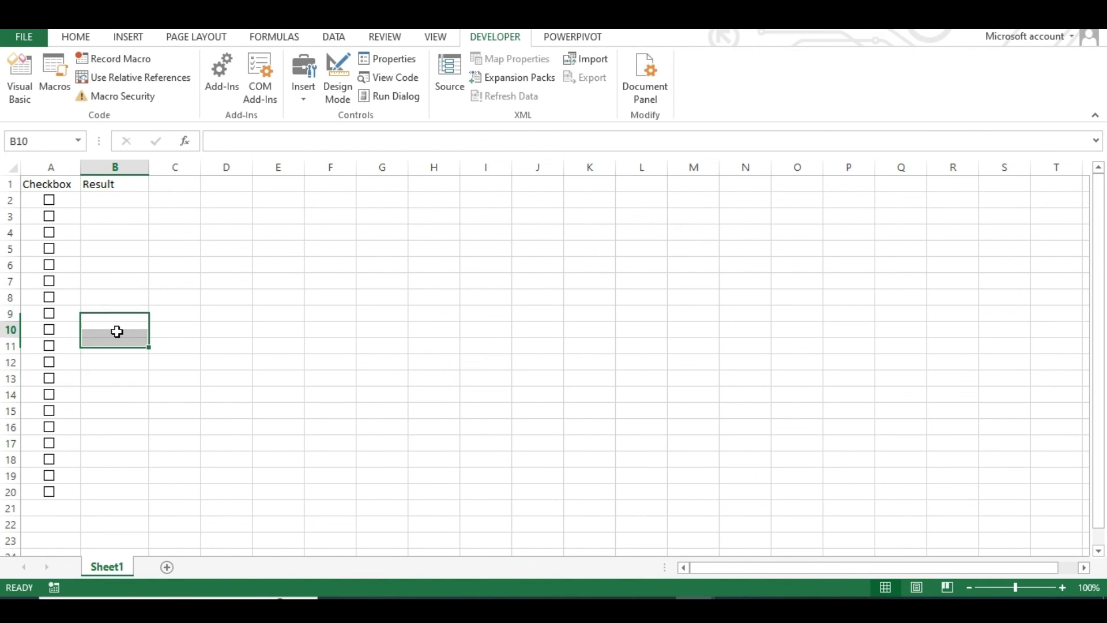
# Step: Tick and untick the row 2–5 checkboxes so TRUE/FALSE values reappear in column B
pyautogui.click(49, 201)
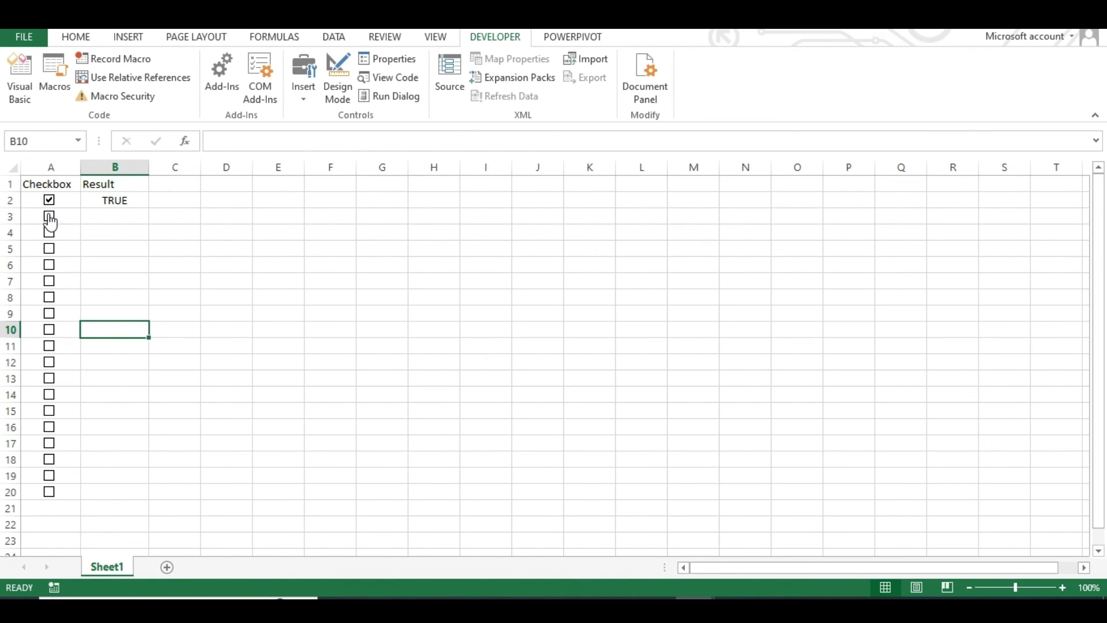
pyautogui.click(50, 218)
pyautogui.click(50, 238)
pyautogui.click(50, 248)
pyautogui.click(50, 248)
pyautogui.click(49, 232)
pyautogui.click(49, 232)
pyautogui.click(50, 217)
pyautogui.click(49, 201)
pyautogui.click(50, 232)
# Step: Clear B2:B5 again and toggle the row 2 checkbox so B2 reads FALSE
pyautogui.moveTo(127, 207); pyautogui.dragTo(128, 248)
pyautogui.press('Delete')
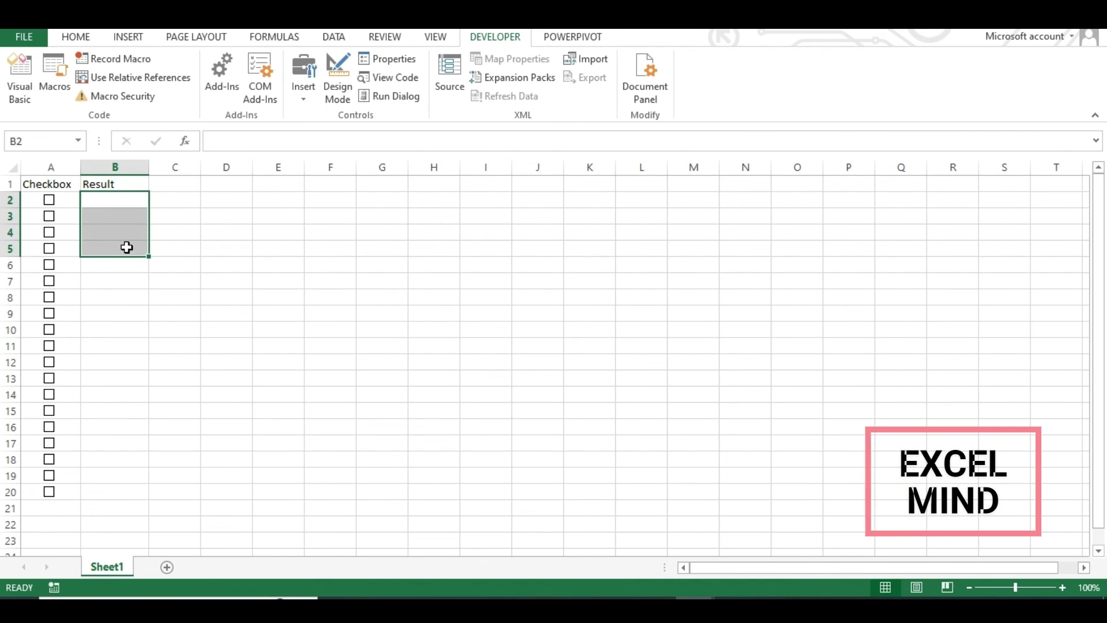
pyautogui.click(49, 200)
pyautogui.click(49, 200)
pyautogui.click(127, 201)
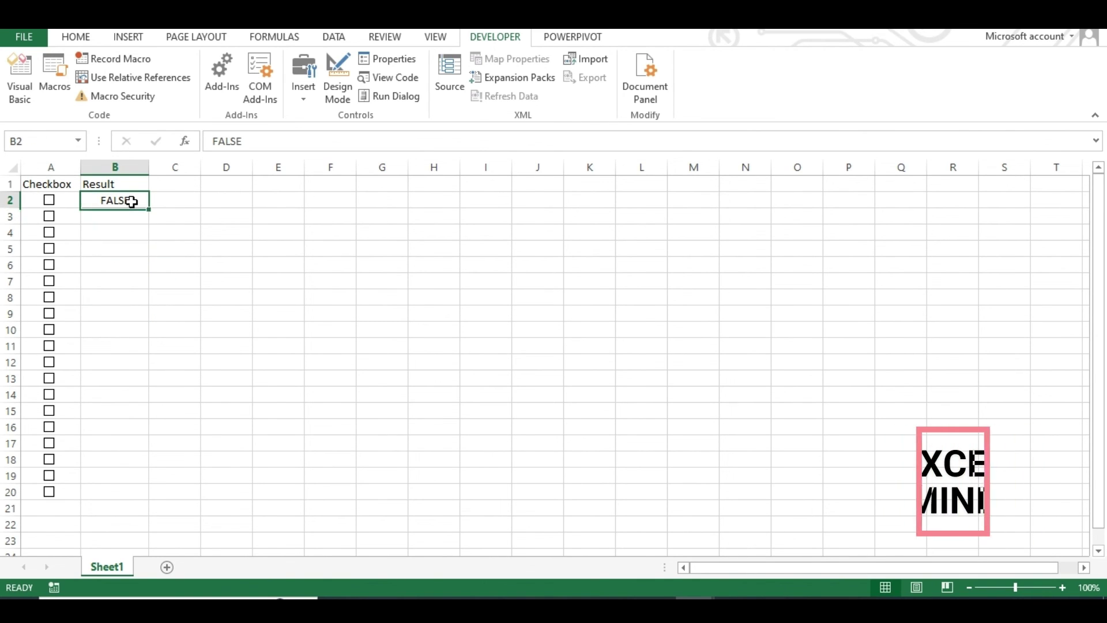